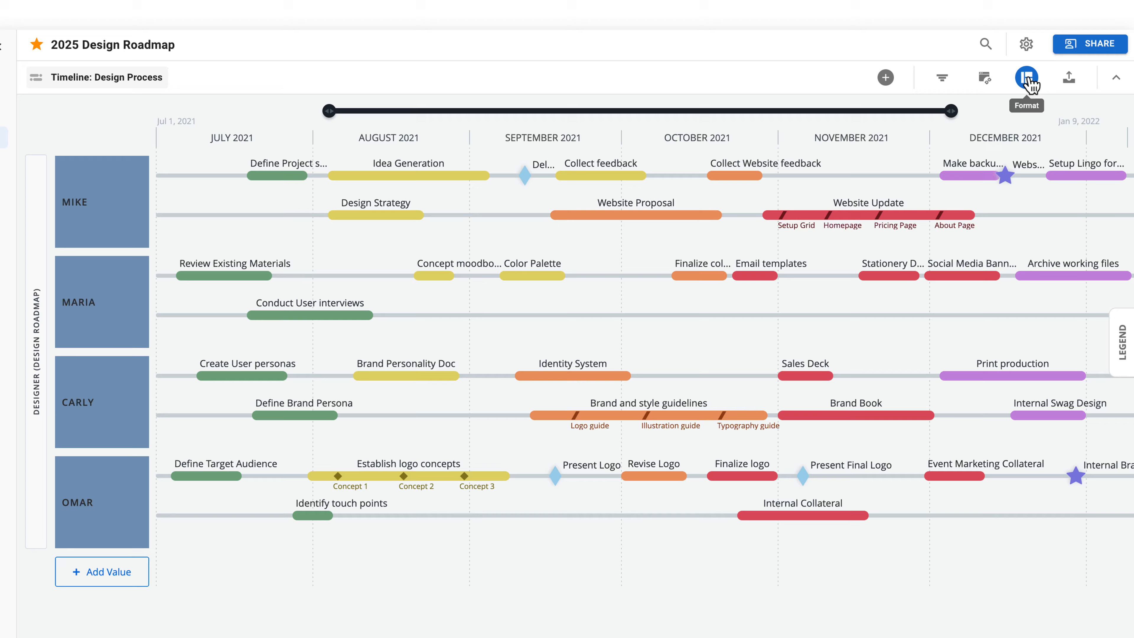
- Open the timeline's format settings and review the Layout, Colors and Dates options, ending on the Layout options
{"action": "left_click", "coordinate": [1026, 78]}
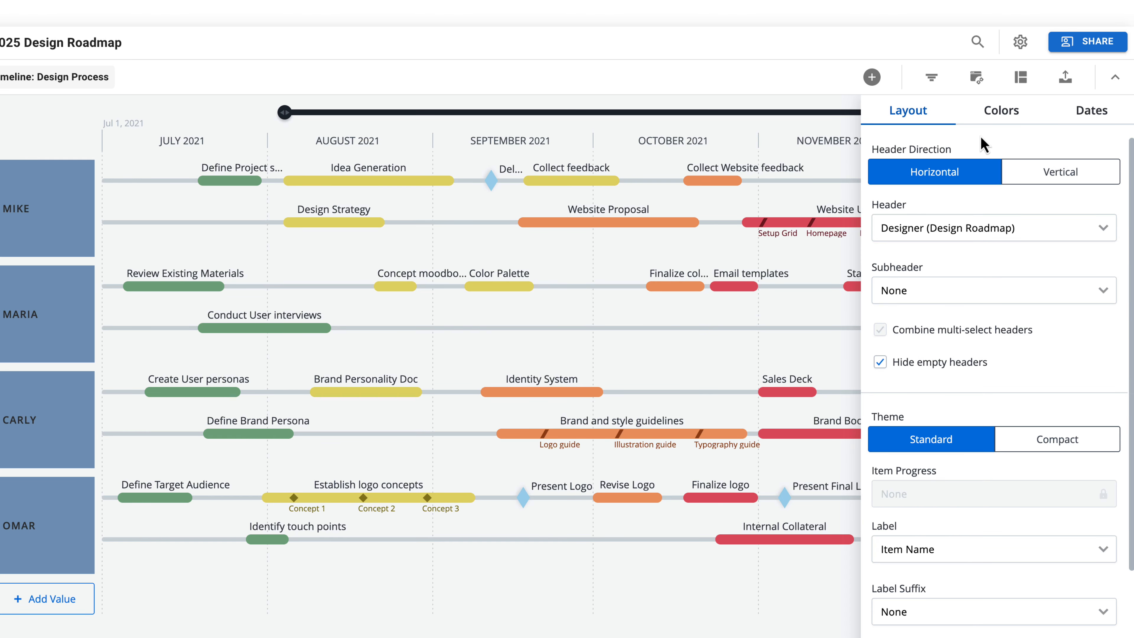
{"action": "scroll", "coordinate": [1028, 358], "scroll_direction": "down", "scroll_amount": 4}
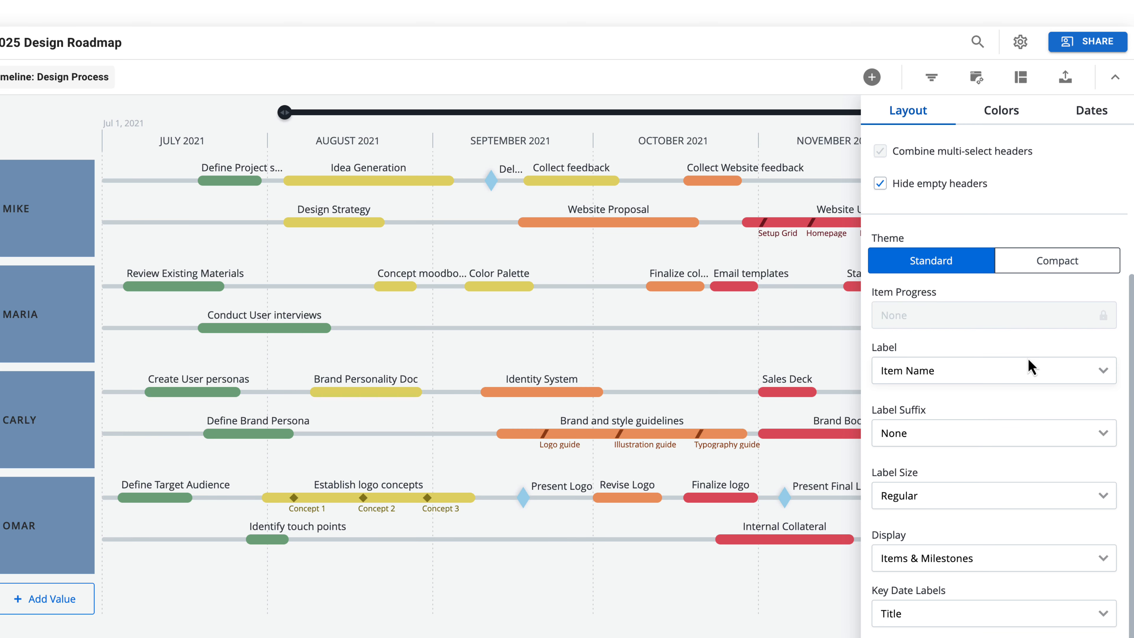
{"action": "scroll", "coordinate": [1028, 358], "scroll_direction": "up", "scroll_amount": 4}
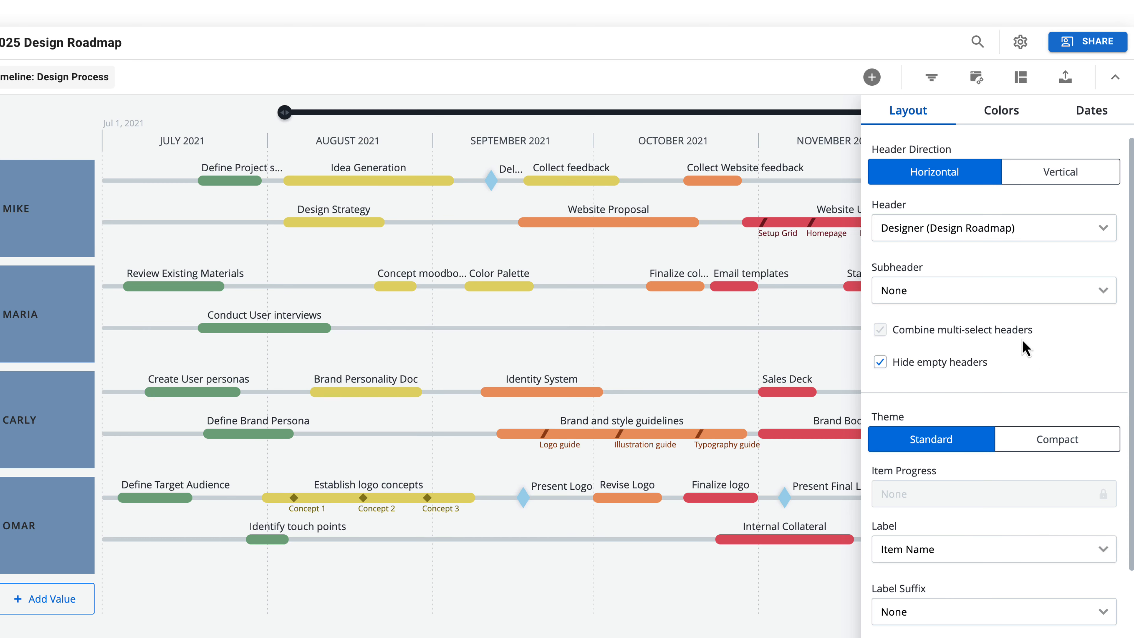
{"action": "left_click", "coordinate": [998, 119]}
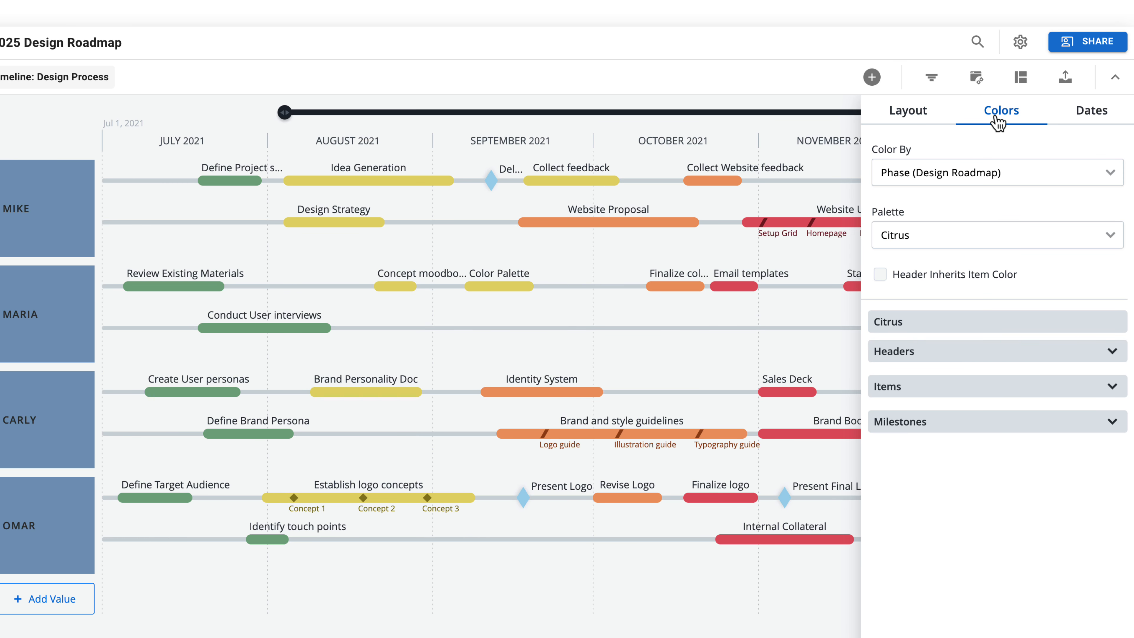
{"action": "left_click", "coordinate": [1088, 117]}
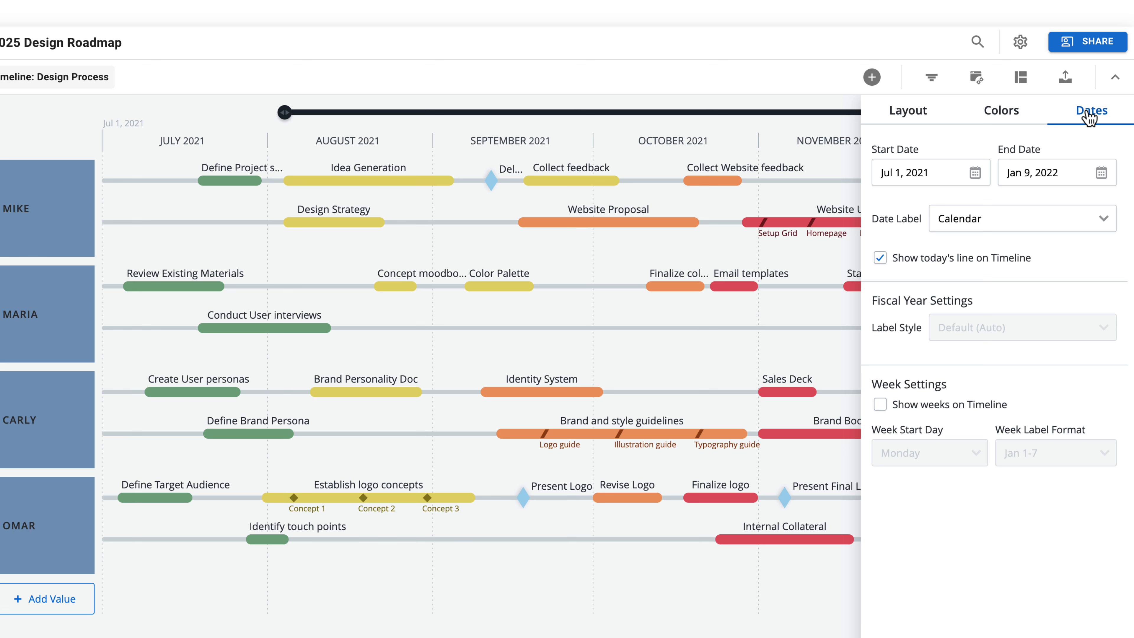
{"action": "left_click", "coordinate": [924, 122]}
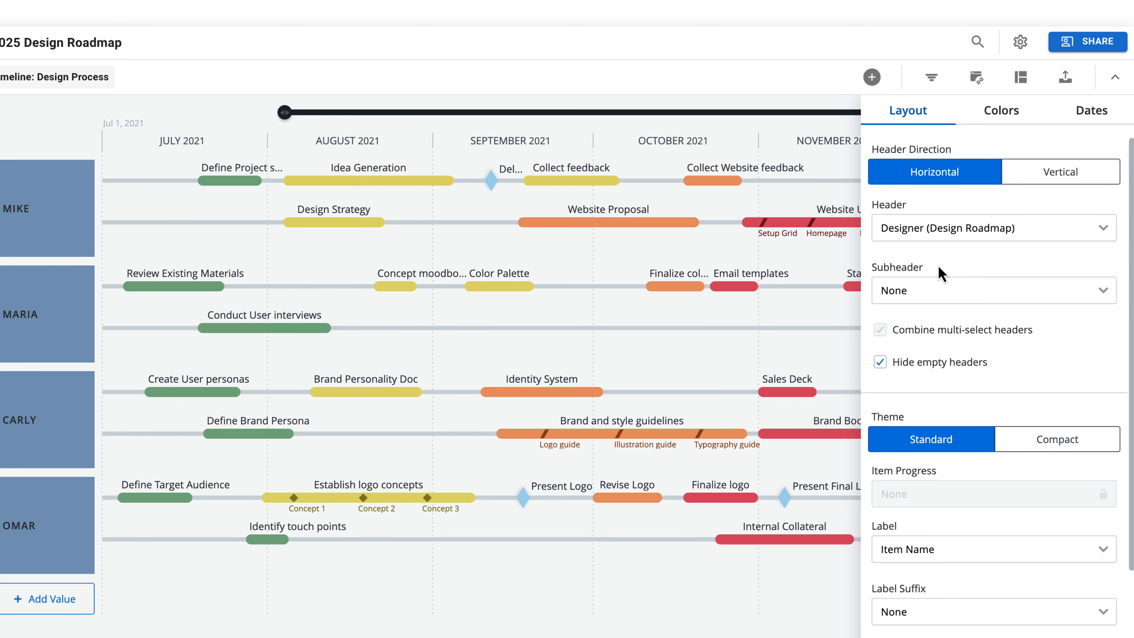
- Examine the options for changing the timeline's header, including using an existing field or parent items
{"action": "left_click", "coordinate": [1048, 235]}
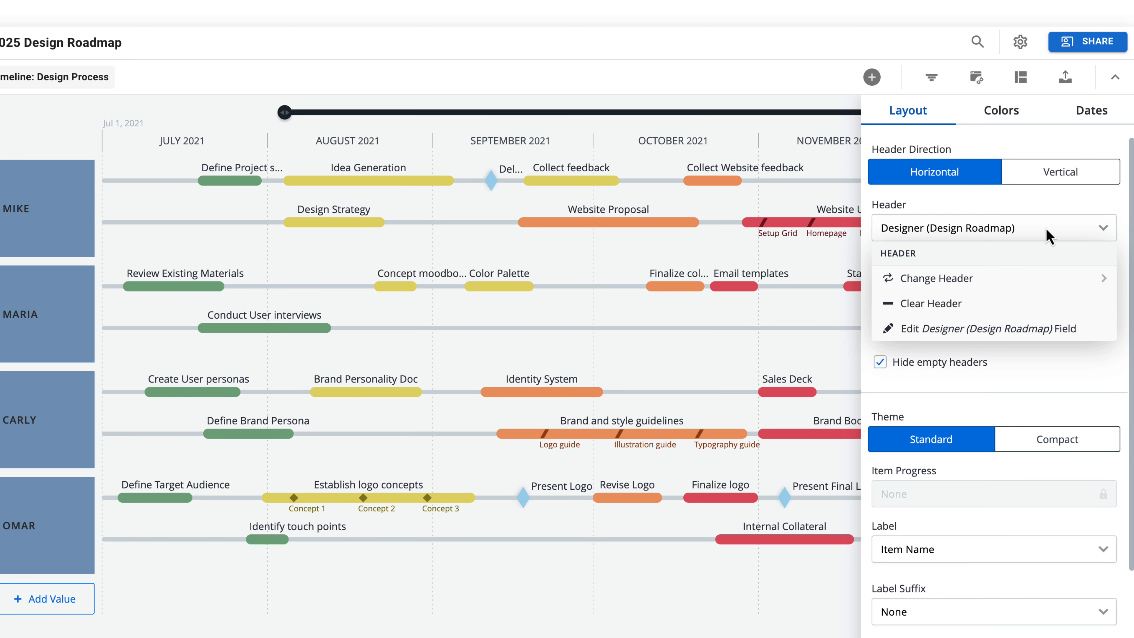
{"action": "left_click", "coordinate": [1014, 280]}
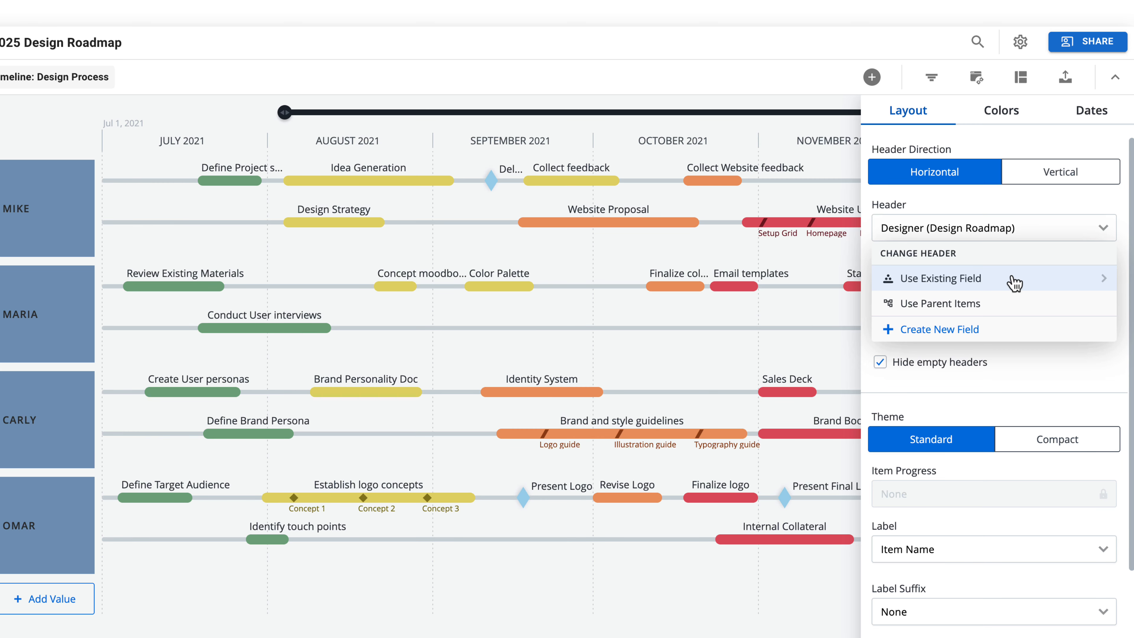
{"action": "left_click", "coordinate": [1014, 280]}
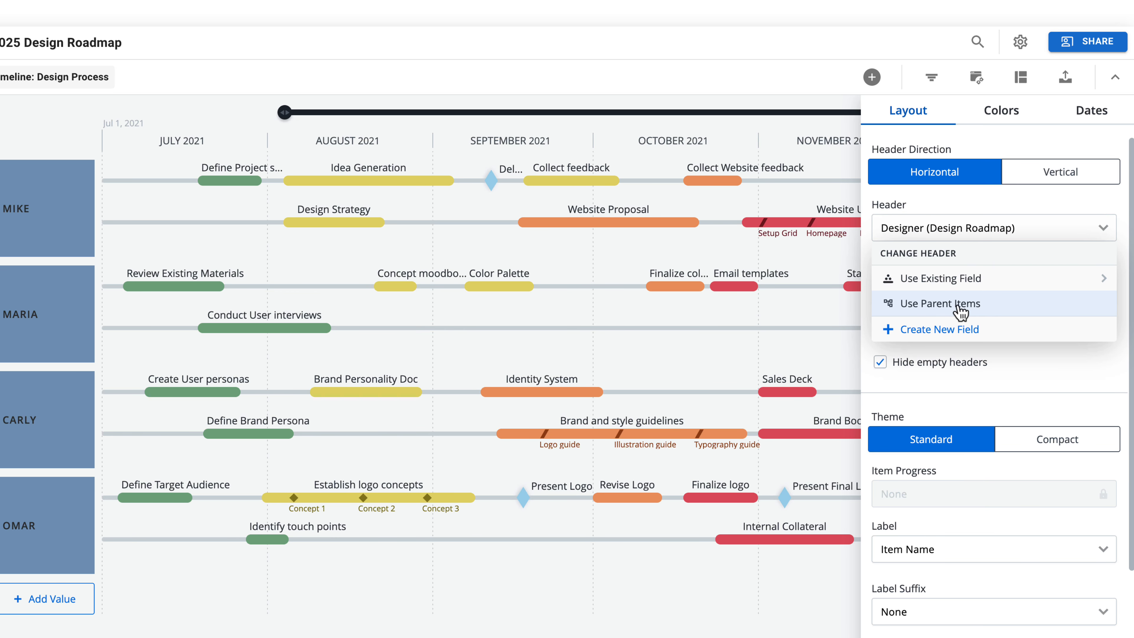
{"action": "left_click", "coordinate": [959, 304]}
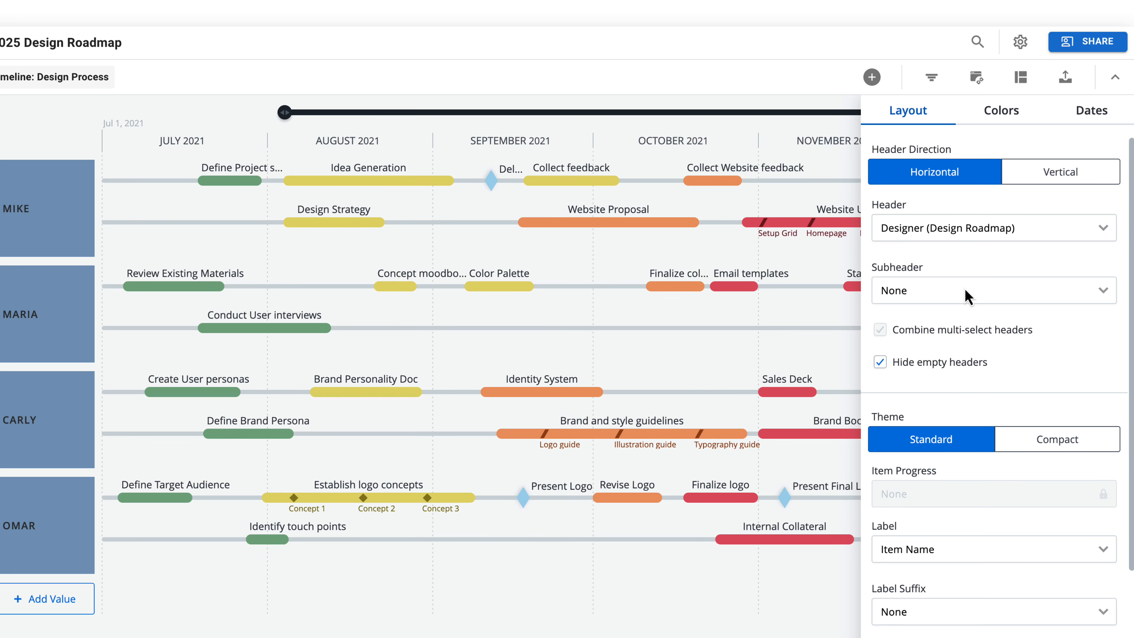
- Add the existing field Phase (Design Roadmap) as the timeline's subheader, and clear the subheader again
{"action": "left_click", "coordinate": [966, 294]}
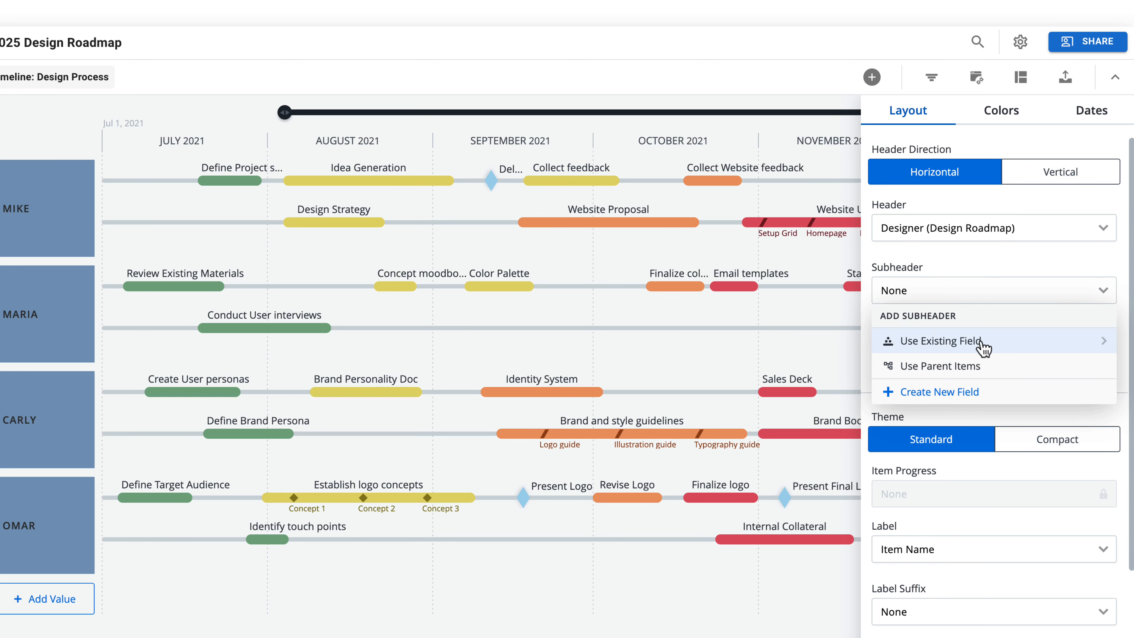
{"action": "left_click", "coordinate": [982, 343]}
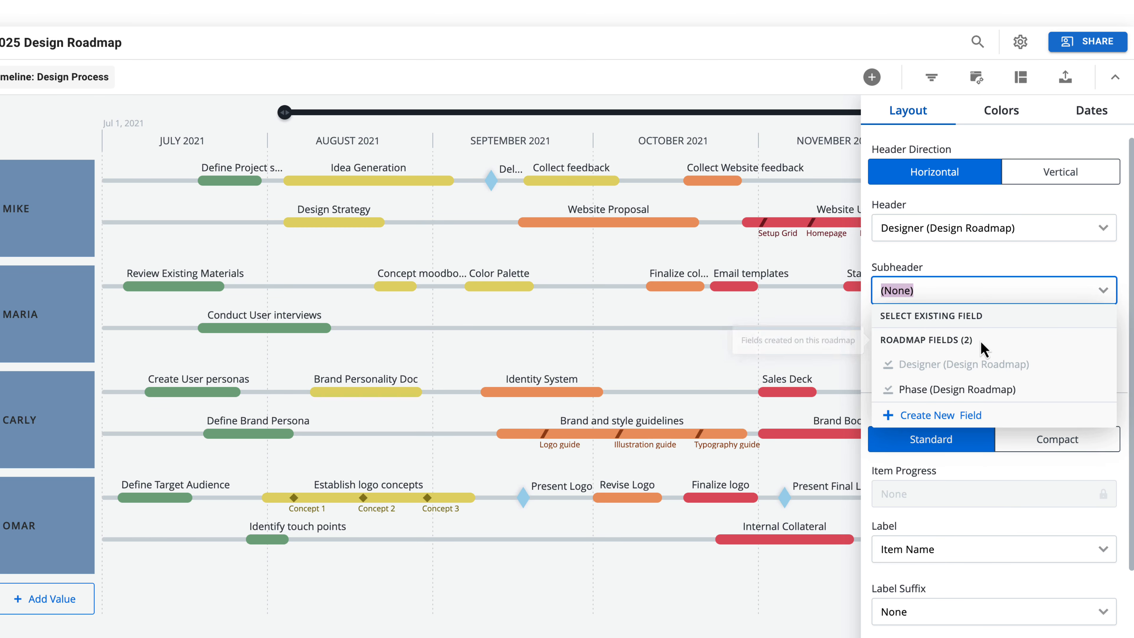
{"action": "left_click", "coordinate": [968, 391]}
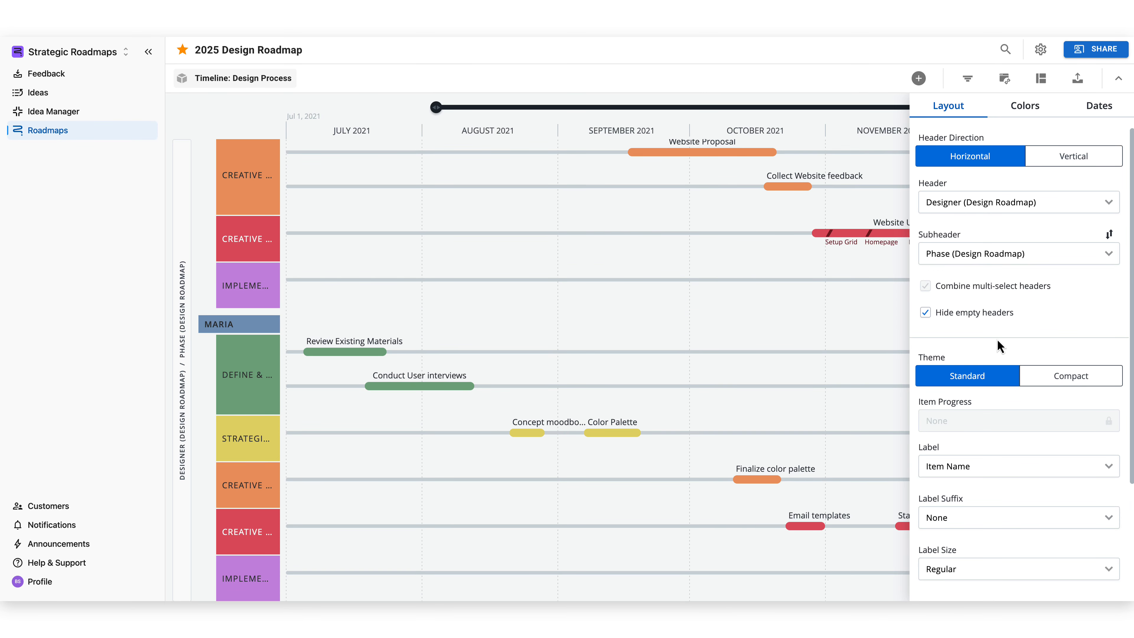
{"action": "left_click", "coordinate": [1011, 259]}
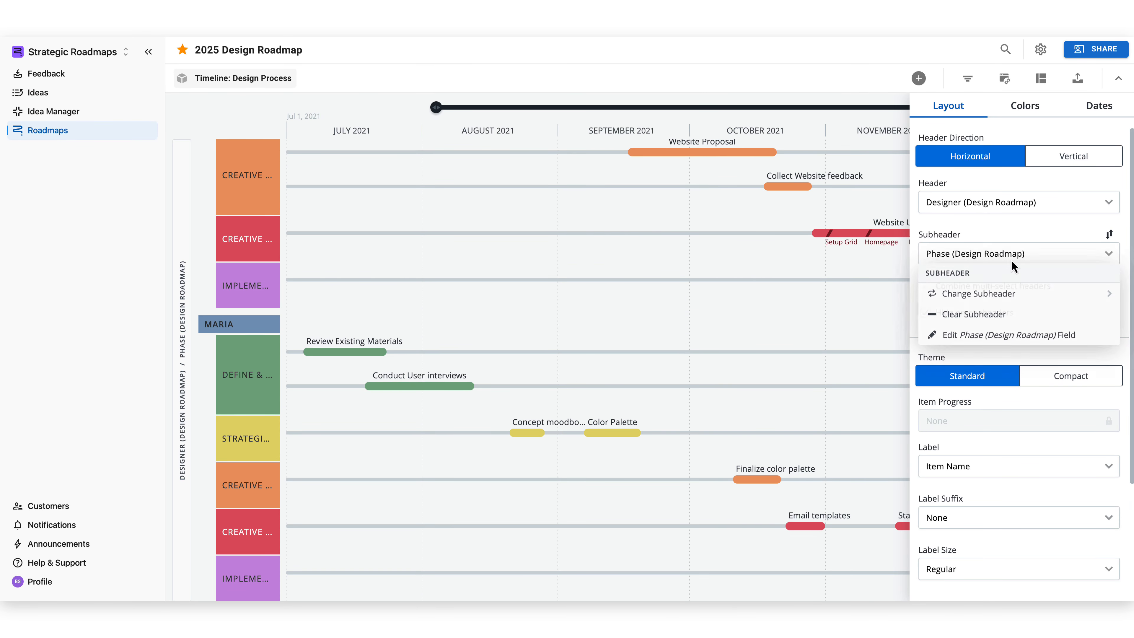
{"action": "left_click", "coordinate": [996, 320]}
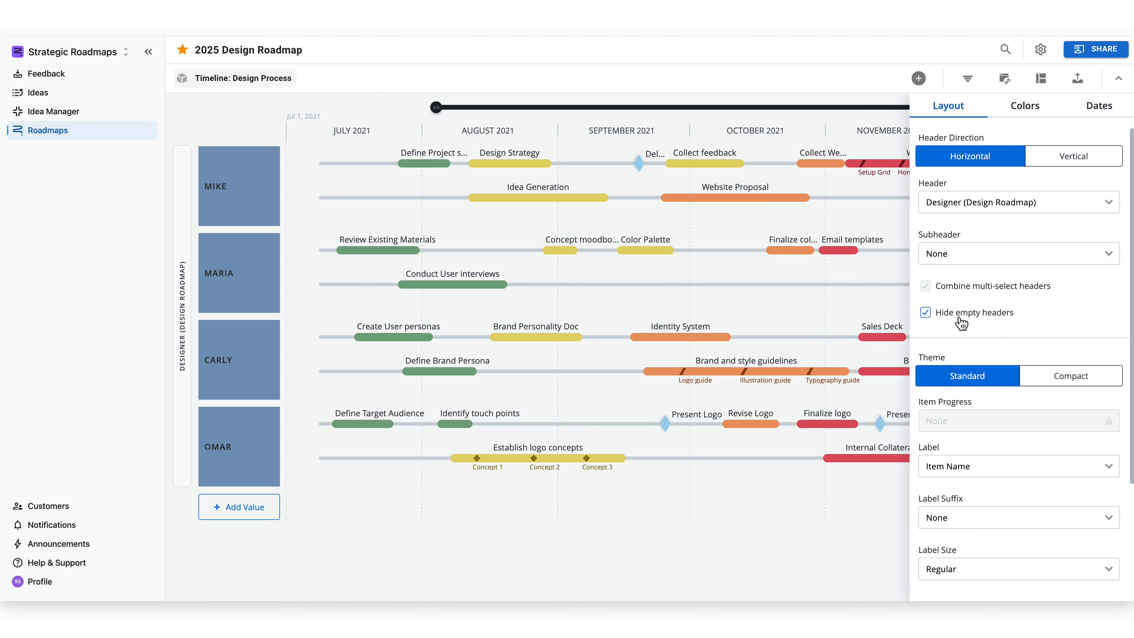
- Switch the timeline theme to Compact and back to Standard
{"action": "scroll", "coordinate": [1013, 326], "scroll_direction": "down", "scroll_amount": 3}
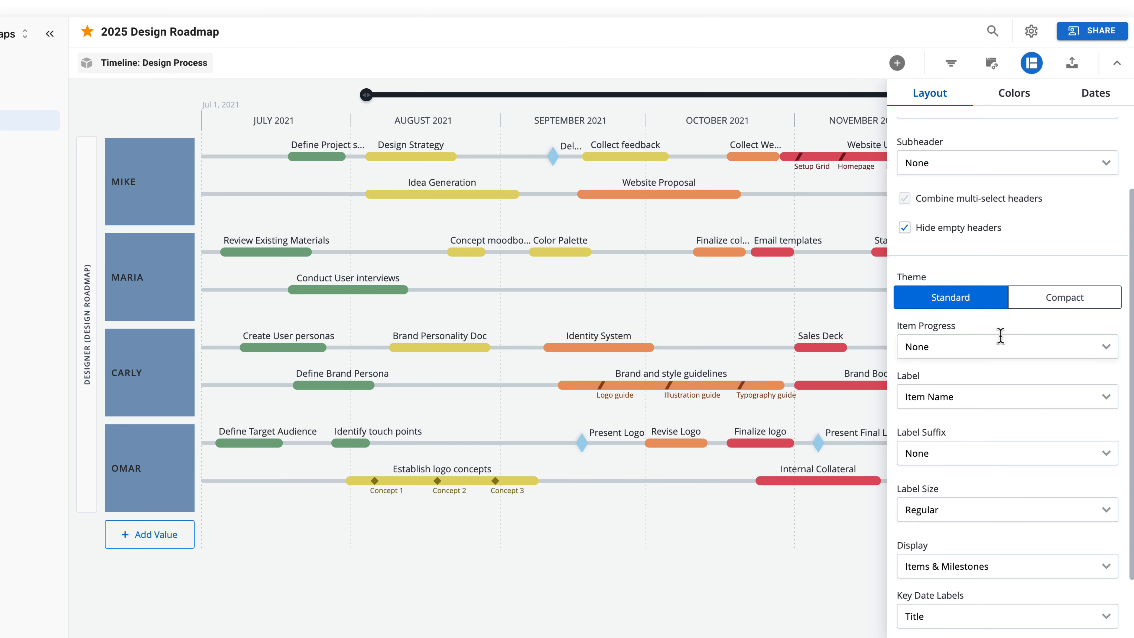
{"action": "scroll", "coordinate": [1013, 326], "scroll_direction": "down", "scroll_amount": 1}
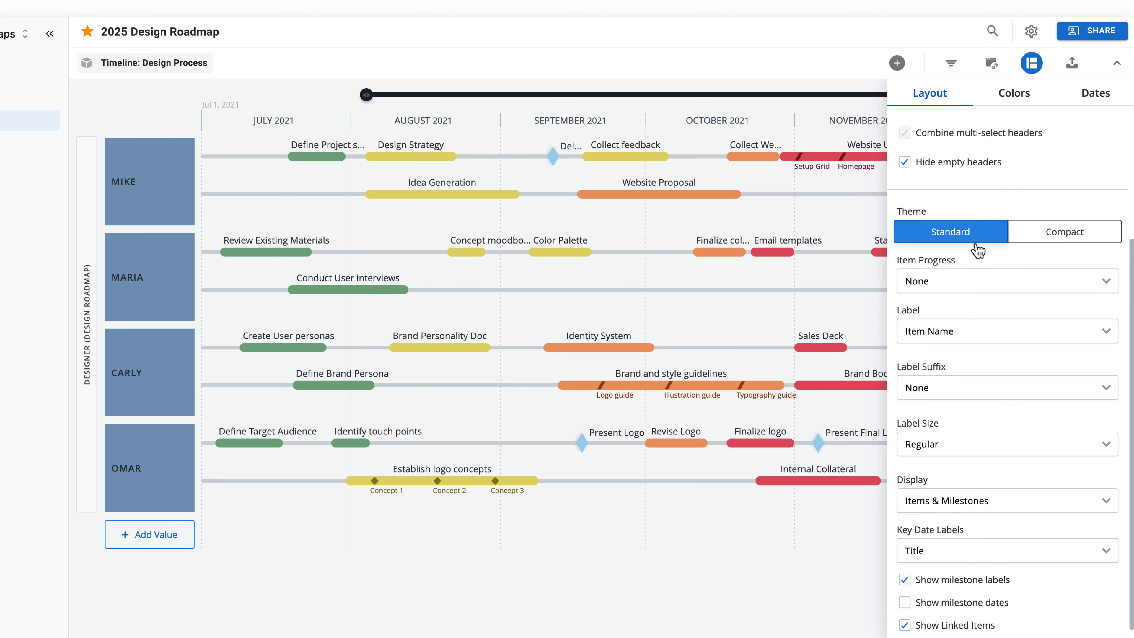
{"action": "left_click", "coordinate": [1029, 241]}
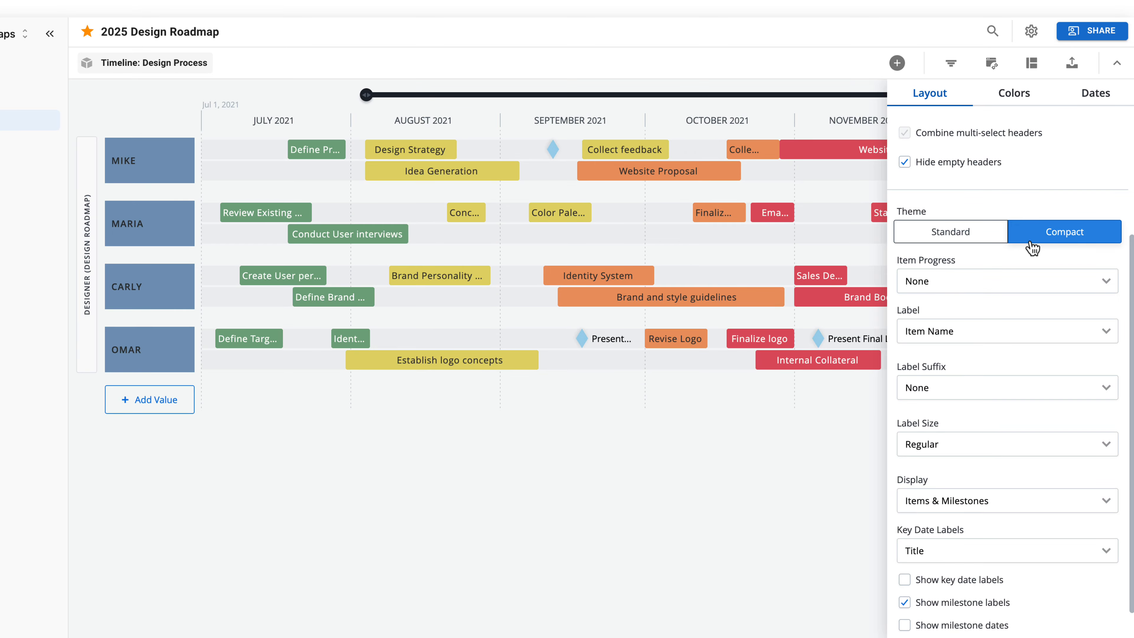
{"action": "left_click", "coordinate": [991, 242]}
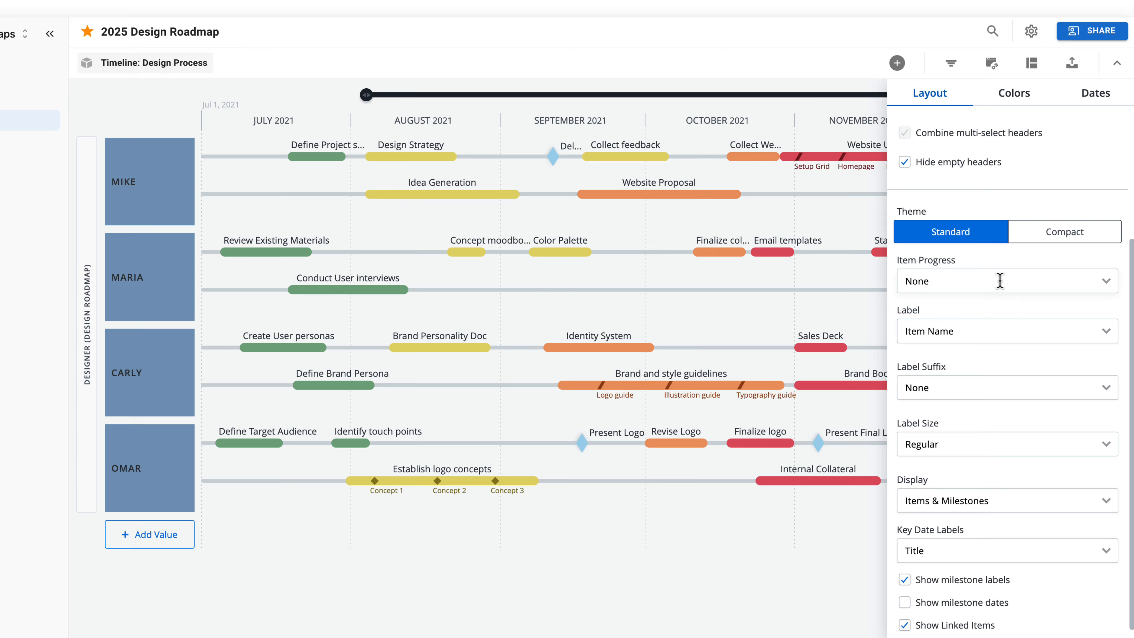
- Set the item progress to Completion and check which fields are available for the item label
{"action": "left_click", "coordinate": [1106, 287]}
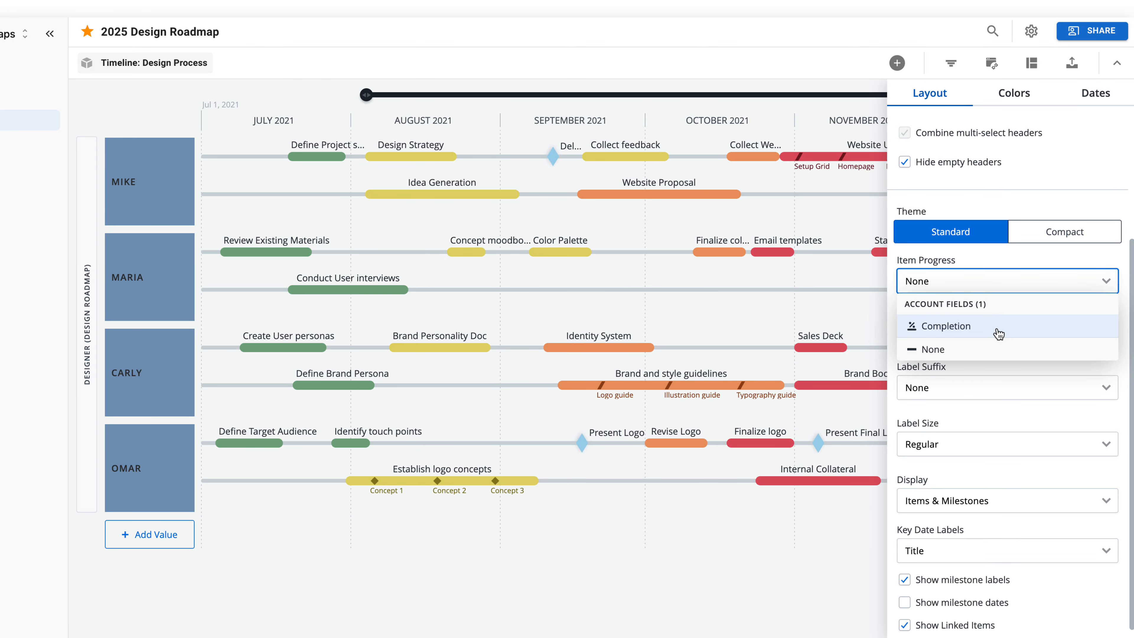
{"action": "left_click", "coordinate": [997, 333]}
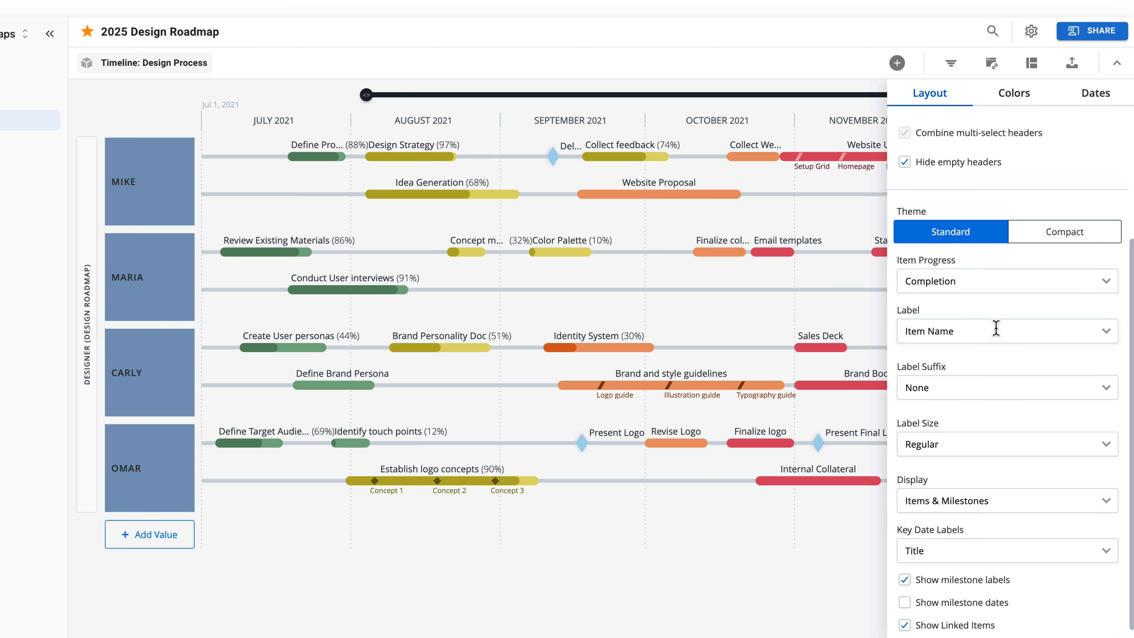
{"action": "left_click", "coordinate": [1109, 333]}
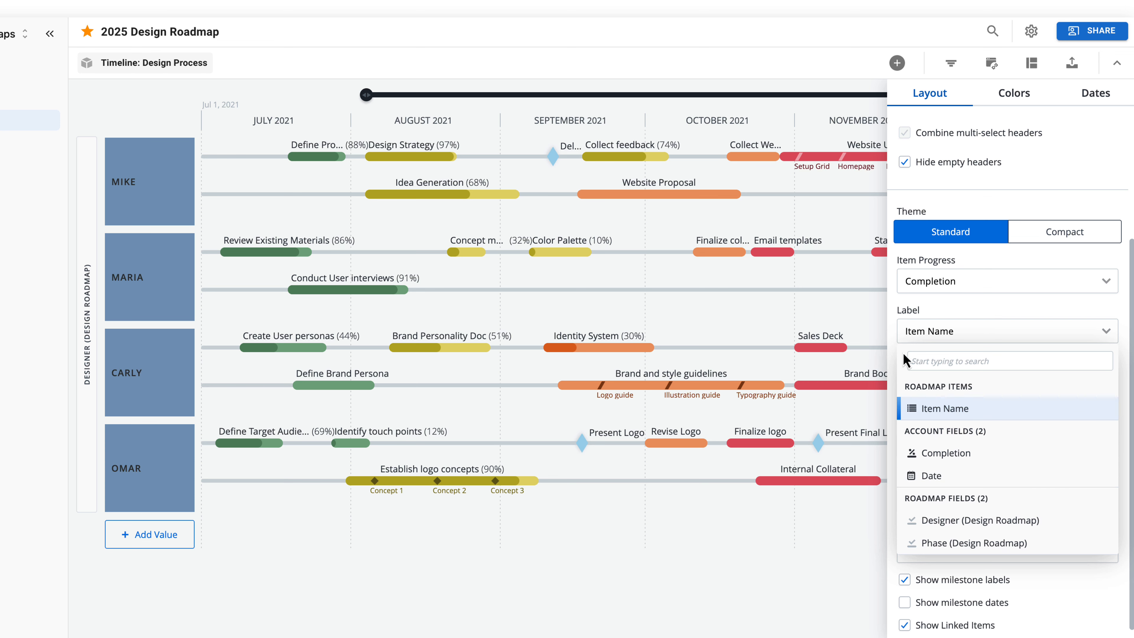
{"action": "left_click", "coordinate": [892, 356]}
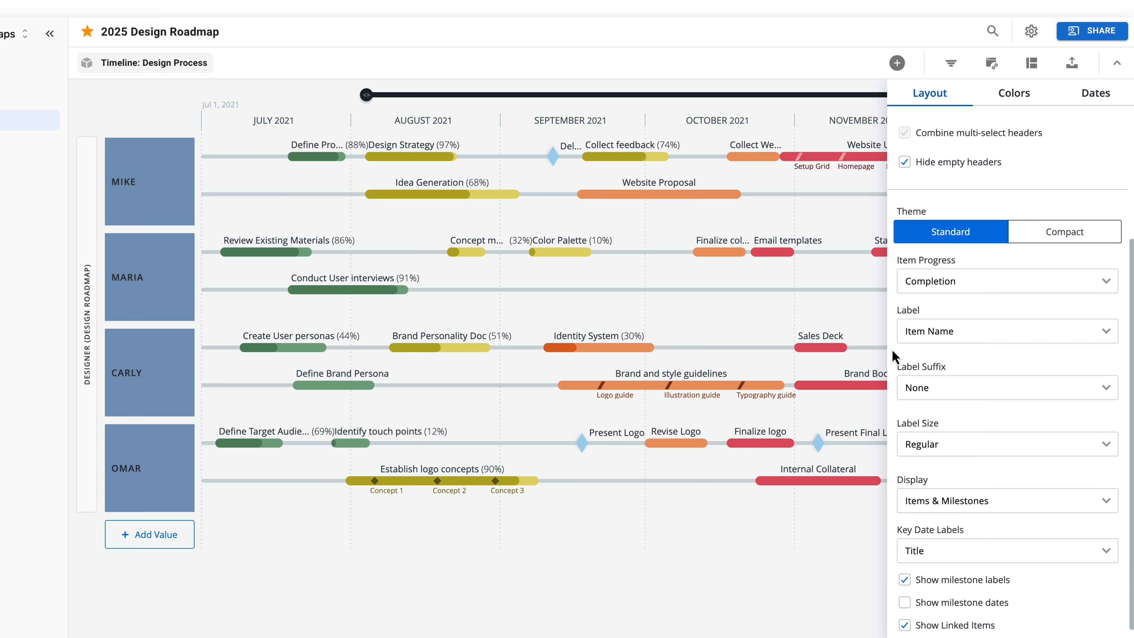
- Set the label suffix to Date and return it to None
{"action": "left_click", "coordinate": [963, 384]}
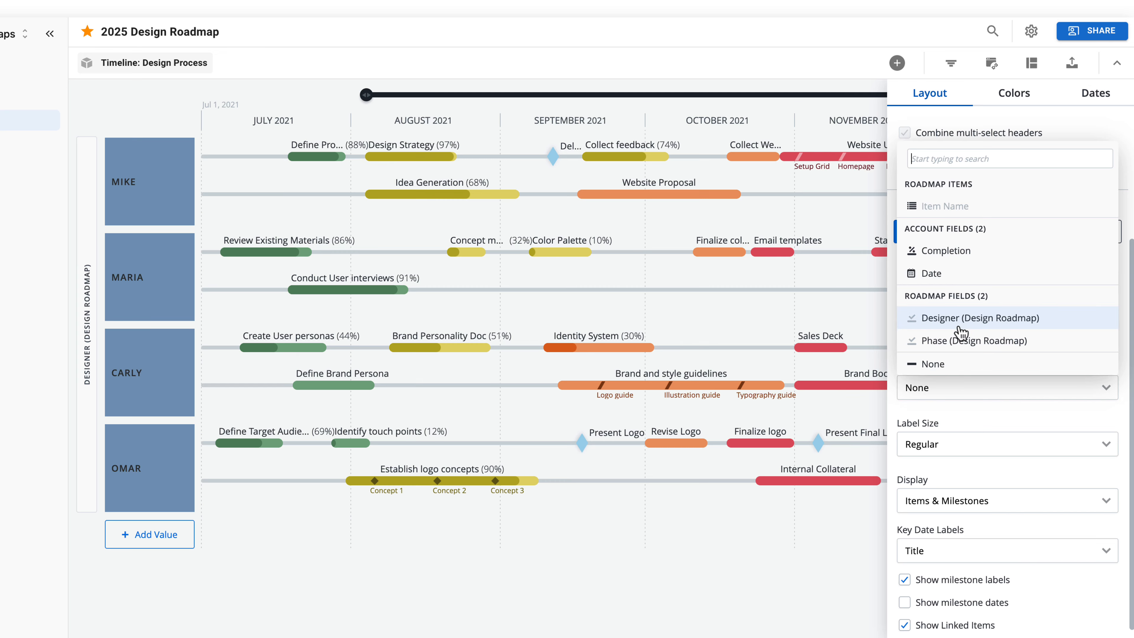
{"action": "left_click", "coordinate": [945, 281]}
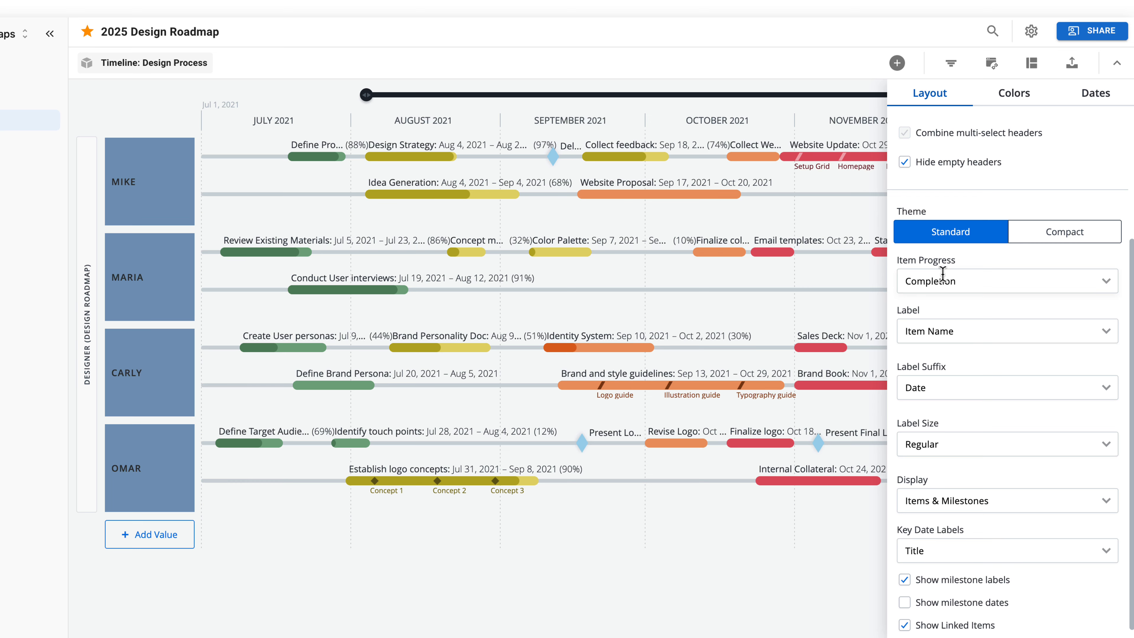
{"action": "left_click", "coordinate": [942, 387]}
{"action": "left_click", "coordinate": [940, 365]}
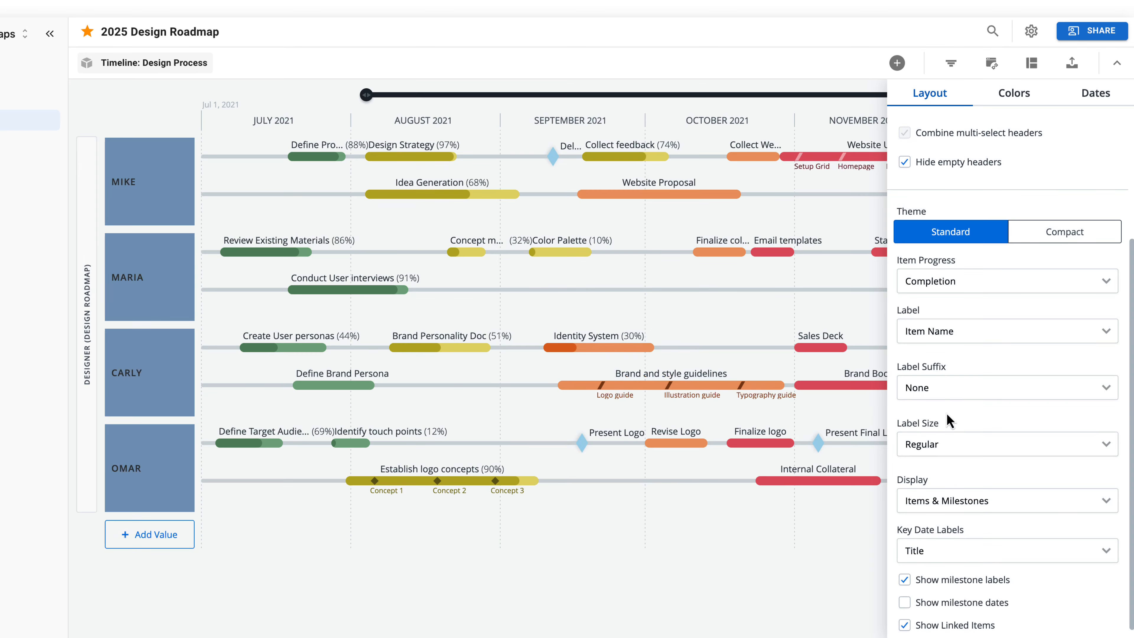
- Set the label size to Extra Large and return it to Regular
{"action": "scroll", "coordinate": [946, 415], "scroll_direction": "down", "scroll_amount": 1}
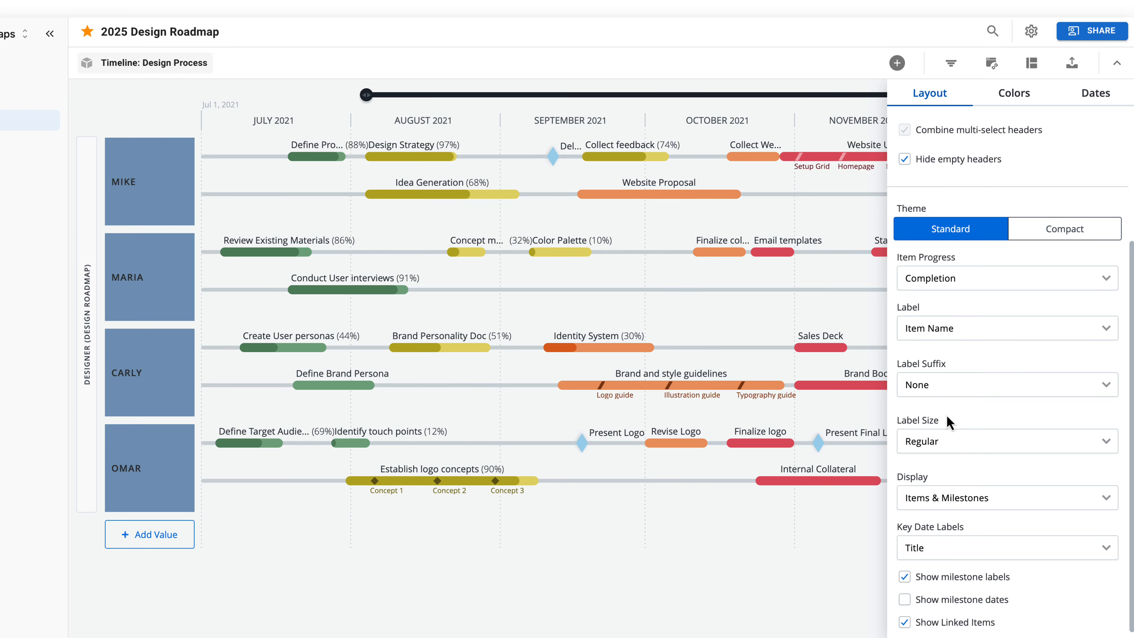
{"action": "left_click", "coordinate": [987, 442]}
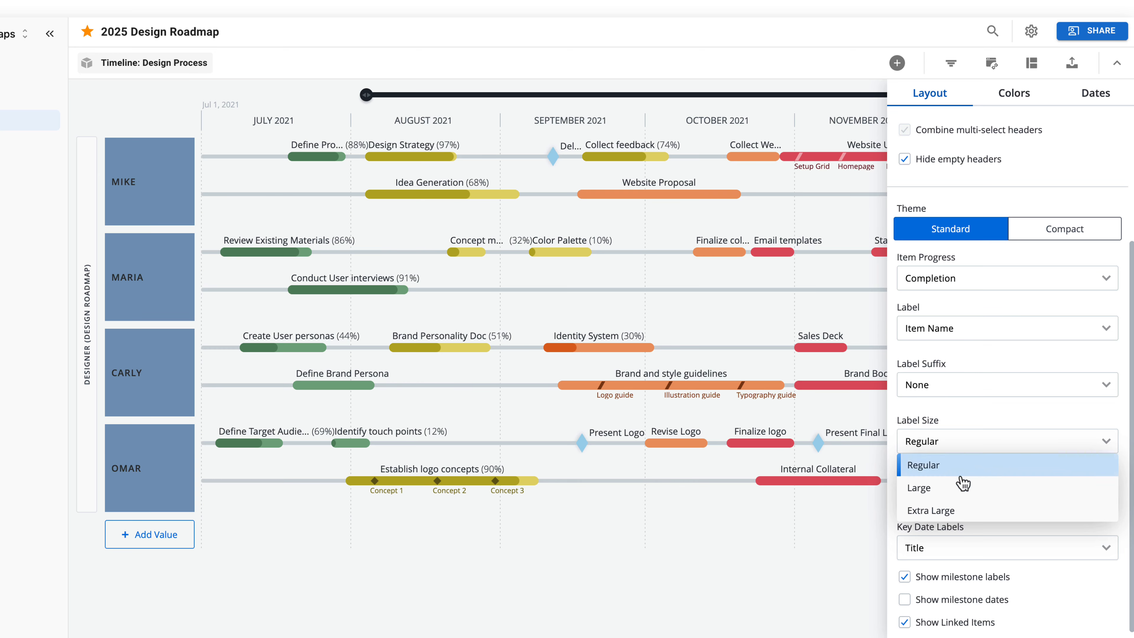
{"action": "left_click", "coordinate": [957, 511]}
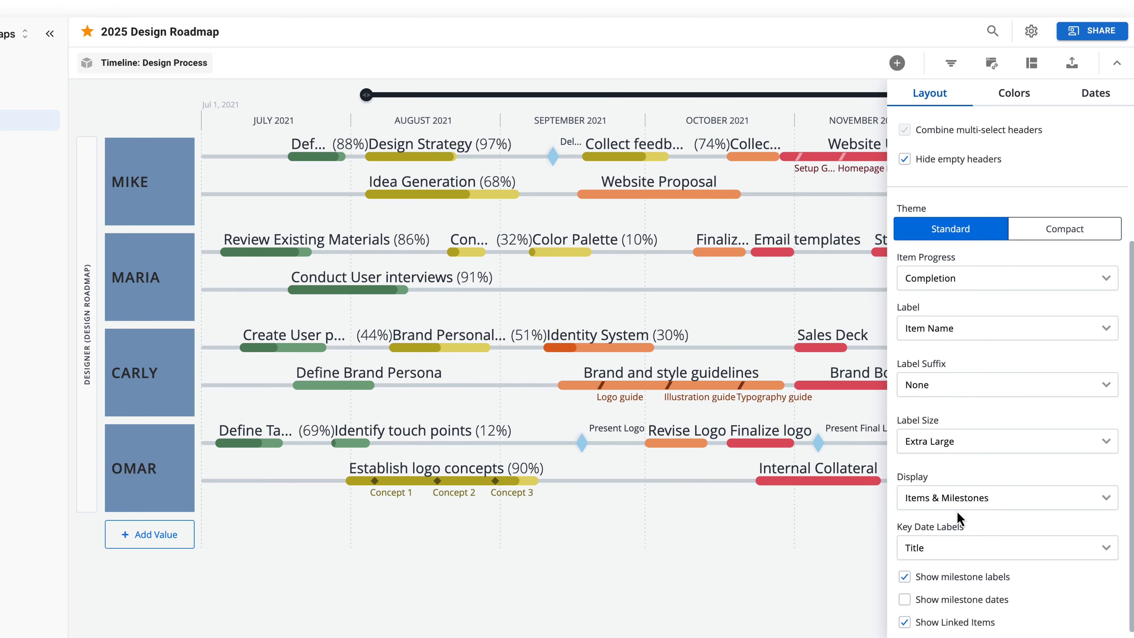
{"action": "left_click", "coordinate": [968, 442]}
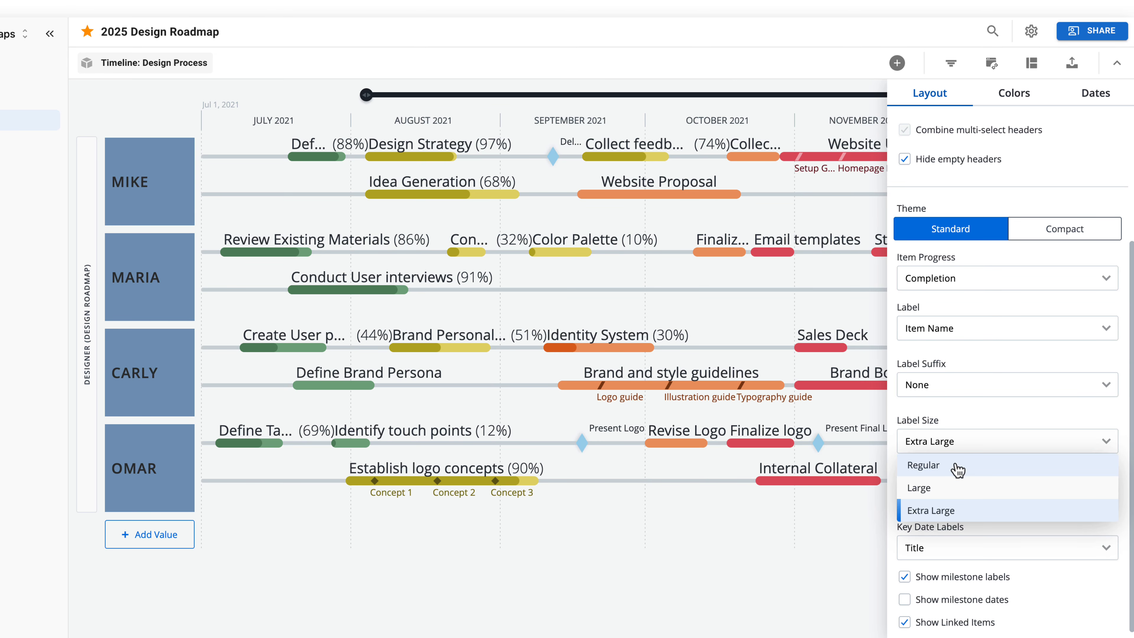
{"action": "left_click", "coordinate": [957, 467]}
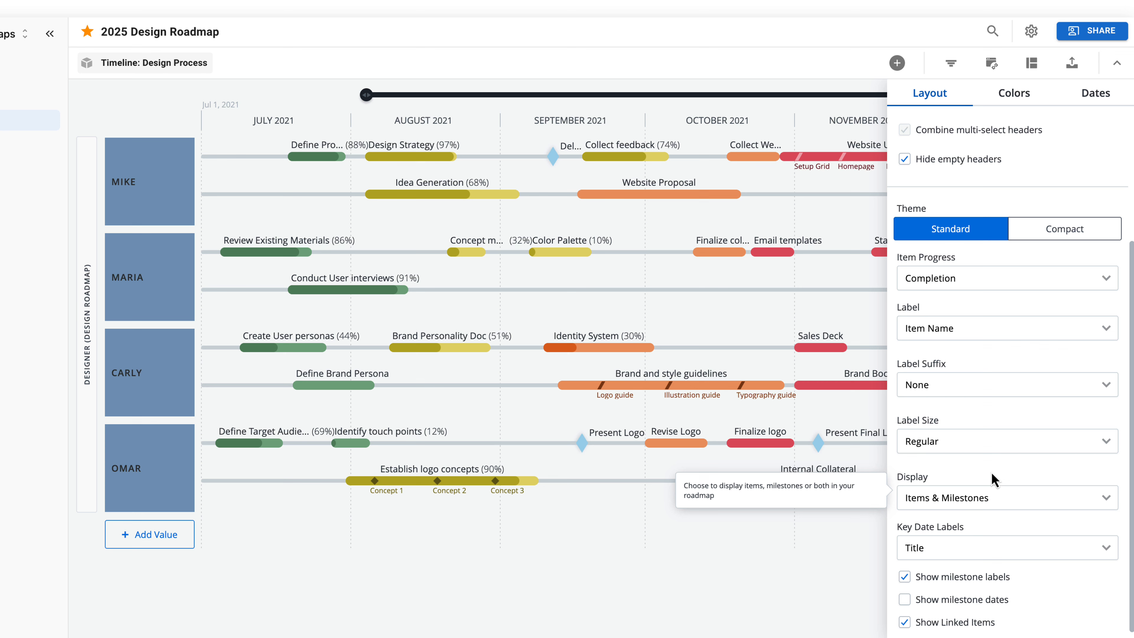
- Limit the timeline display to Items and restore it to Items & Milestones
{"action": "left_click", "coordinate": [1019, 498]}
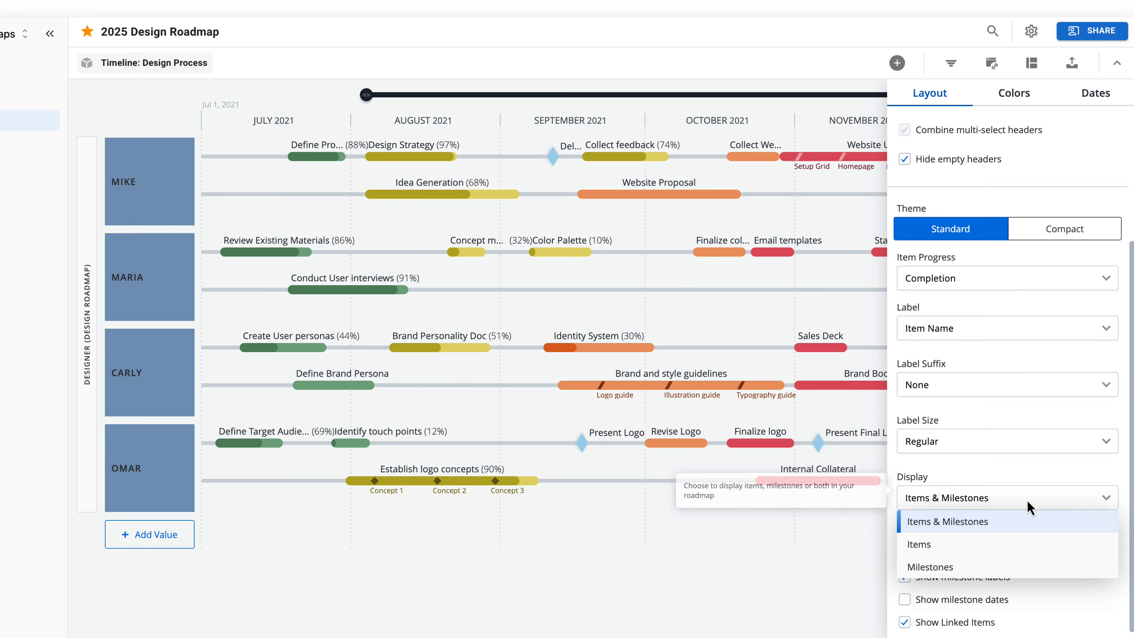
{"action": "left_click", "coordinate": [988, 544]}
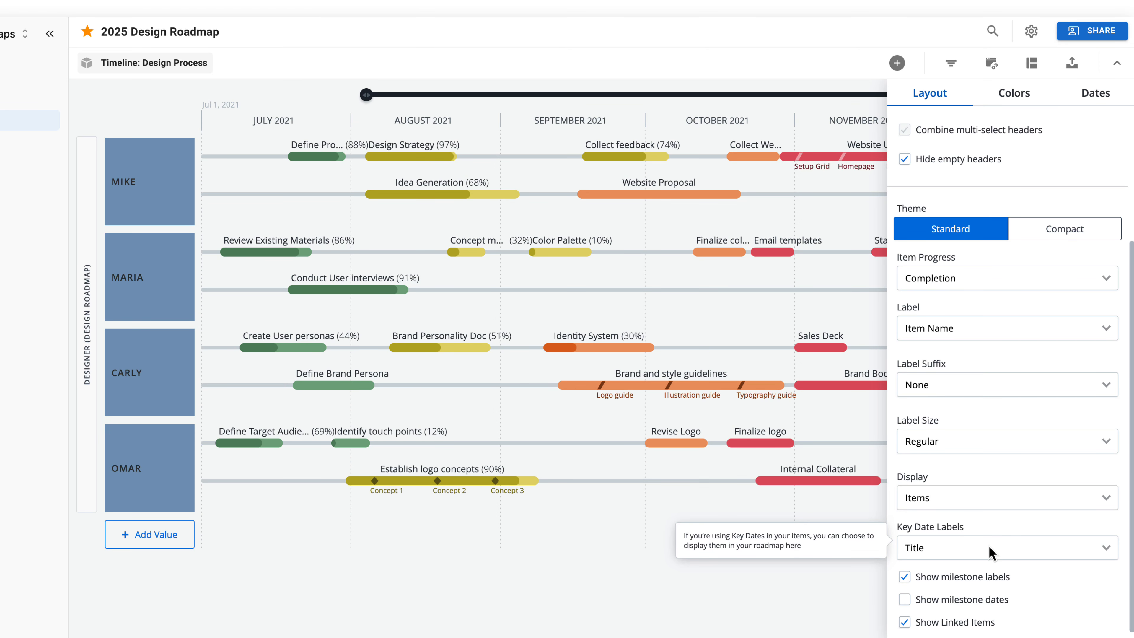
{"action": "left_click", "coordinate": [979, 502]}
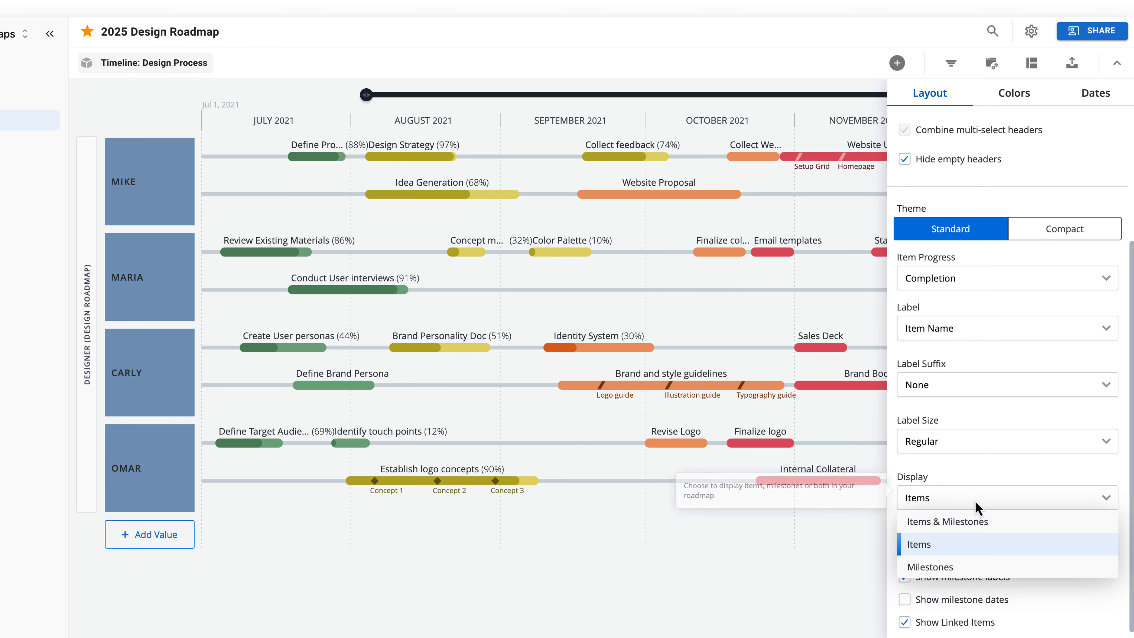
{"action": "left_click", "coordinate": [963, 521]}
{"action": "mouse_move", "coordinate": [961, 520]}
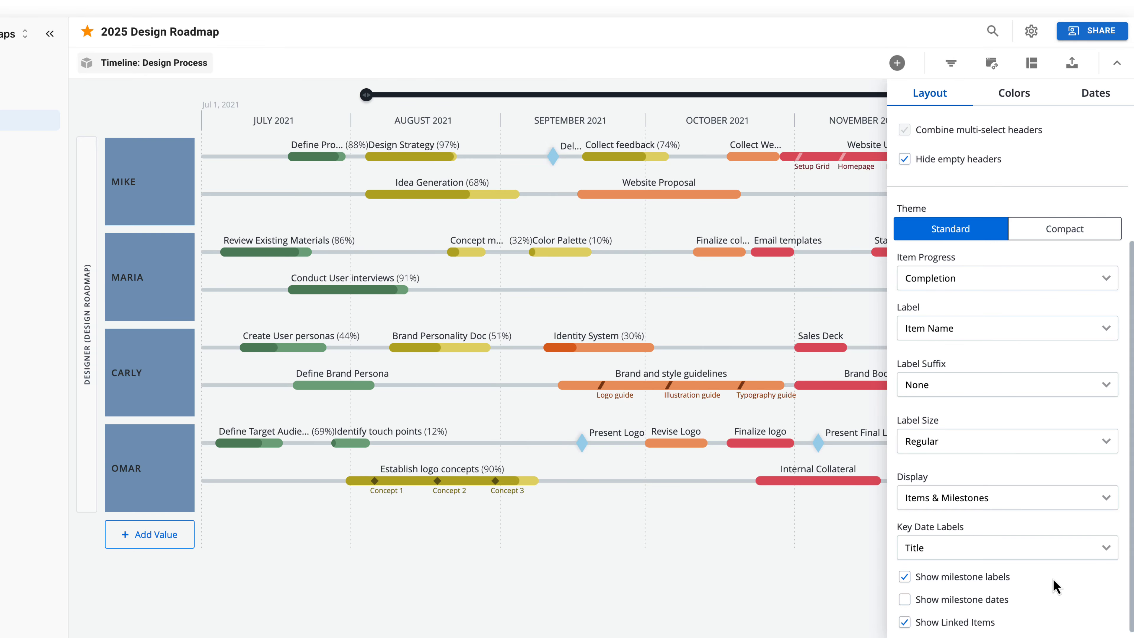
- Check which label options are available for key dates in the timeline layout
{"action": "left_click", "coordinate": [1076, 554]}
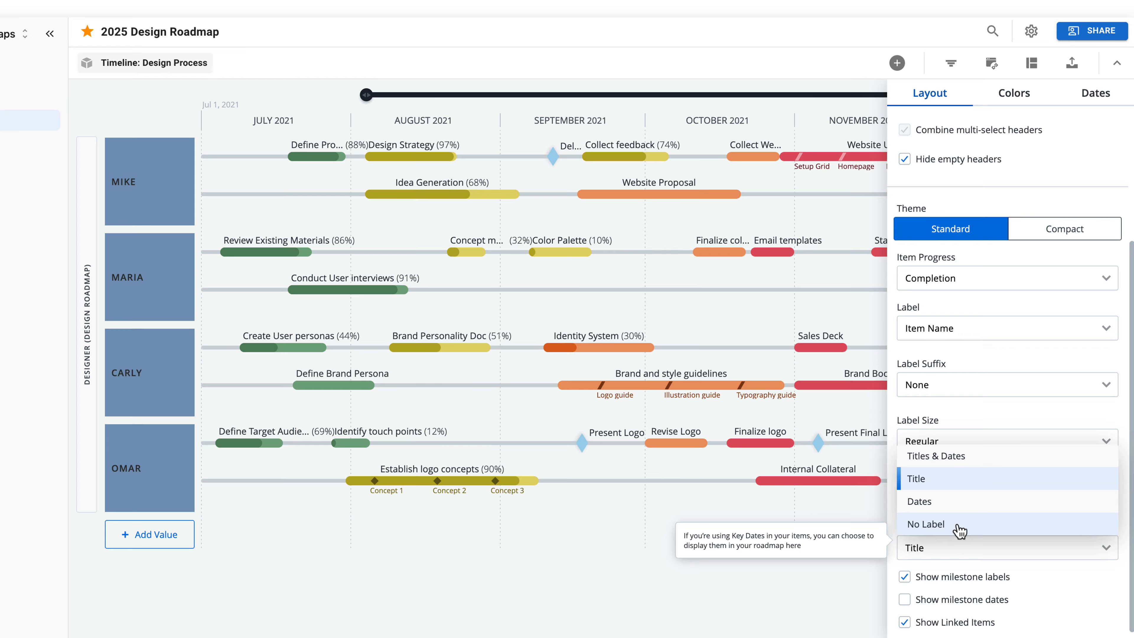
{"action": "left_click", "coordinate": [1054, 588]}
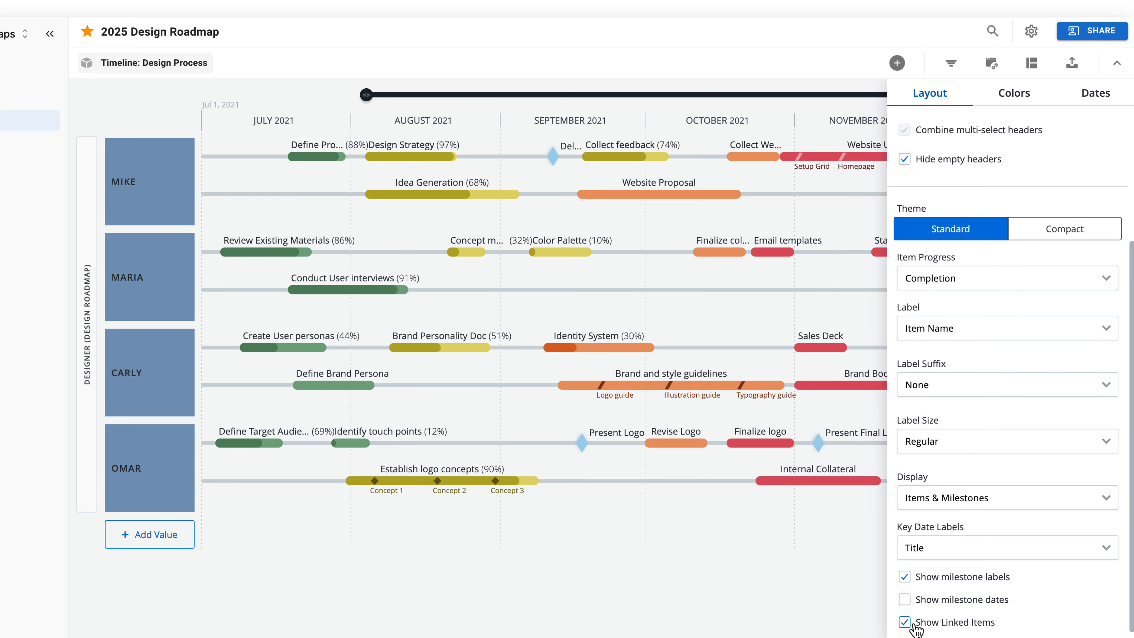
{"action": "scroll", "coordinate": [1015, 194], "scroll_direction": "up", "scroll_amount": 4}
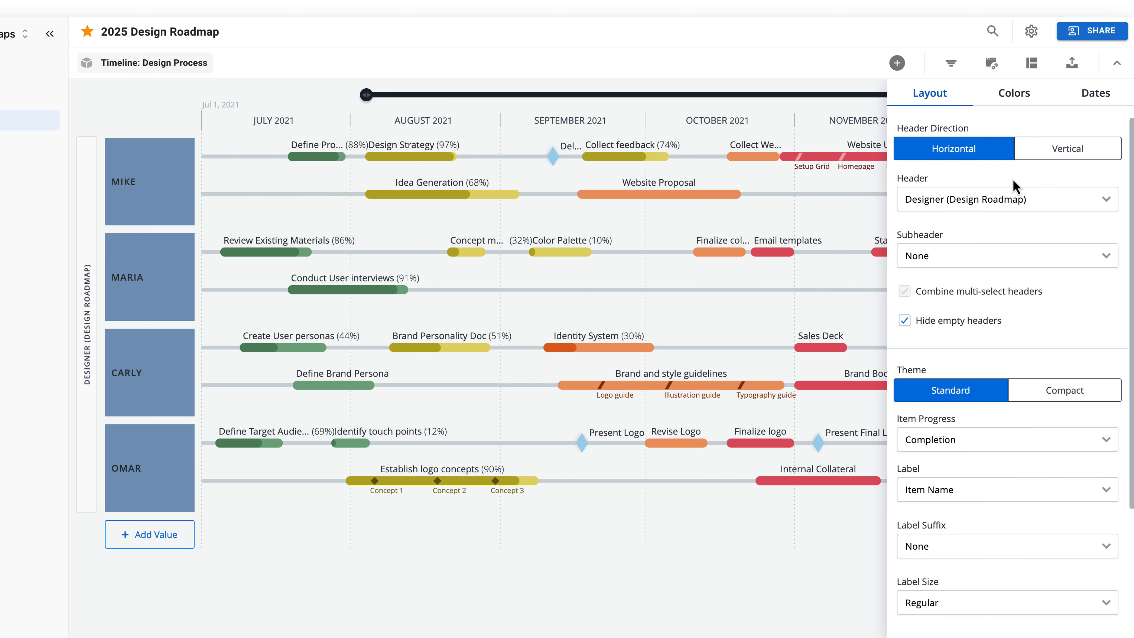
- Color the timeline by Designer (Design Roadmap) and return it to Phase (Design Roadmap)
{"action": "left_click", "coordinate": [1014, 102]}
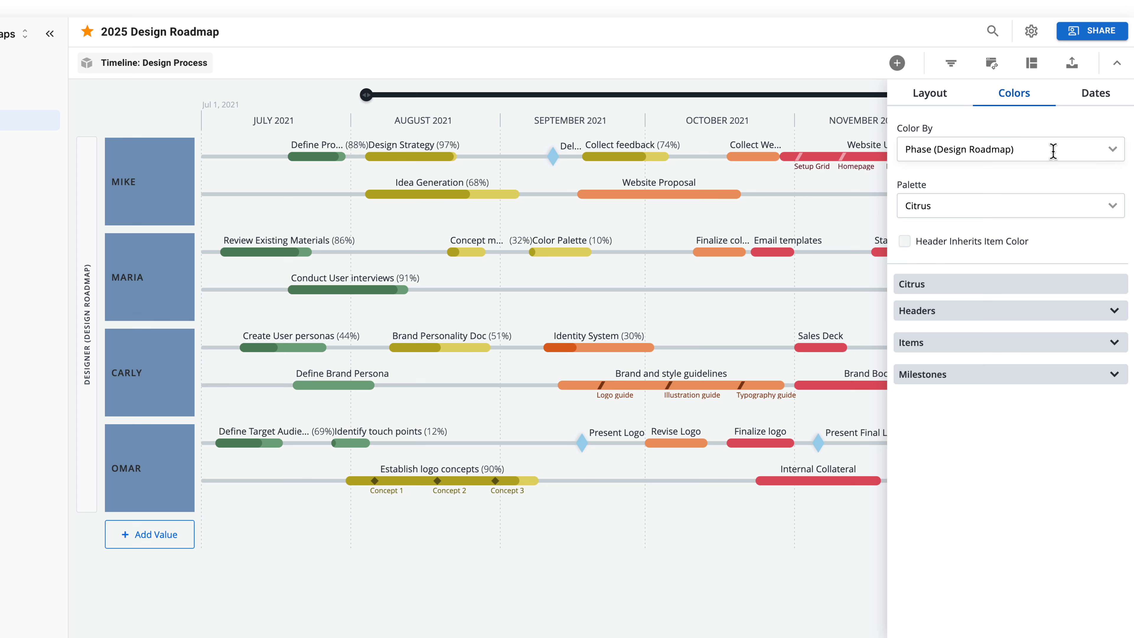
{"action": "left_click", "coordinate": [1113, 150]}
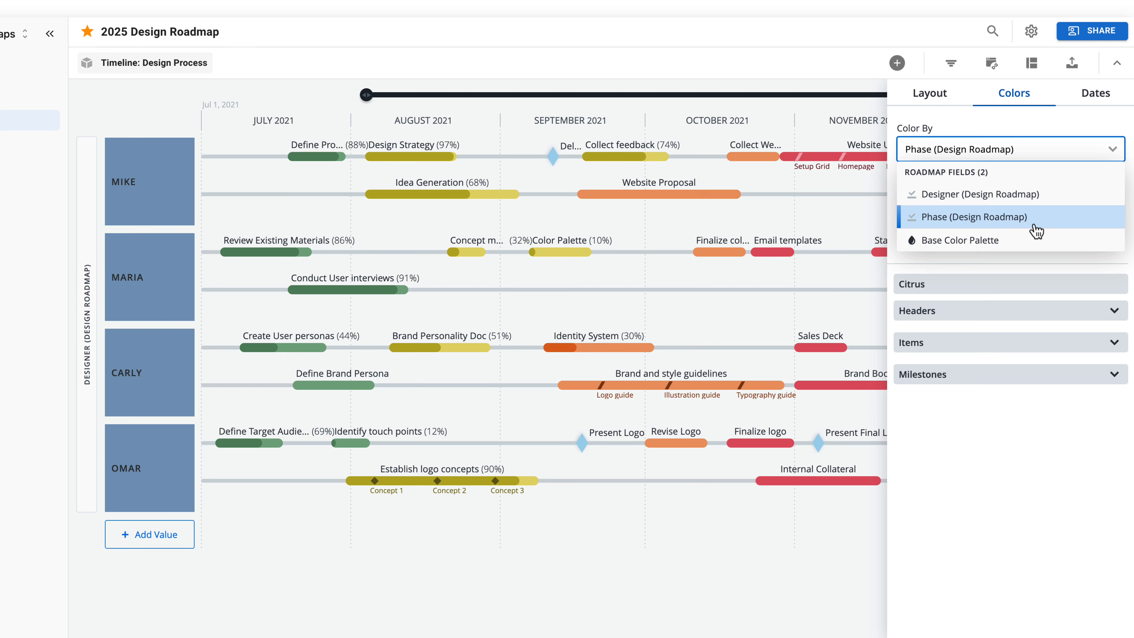
{"action": "left_click", "coordinate": [1046, 202]}
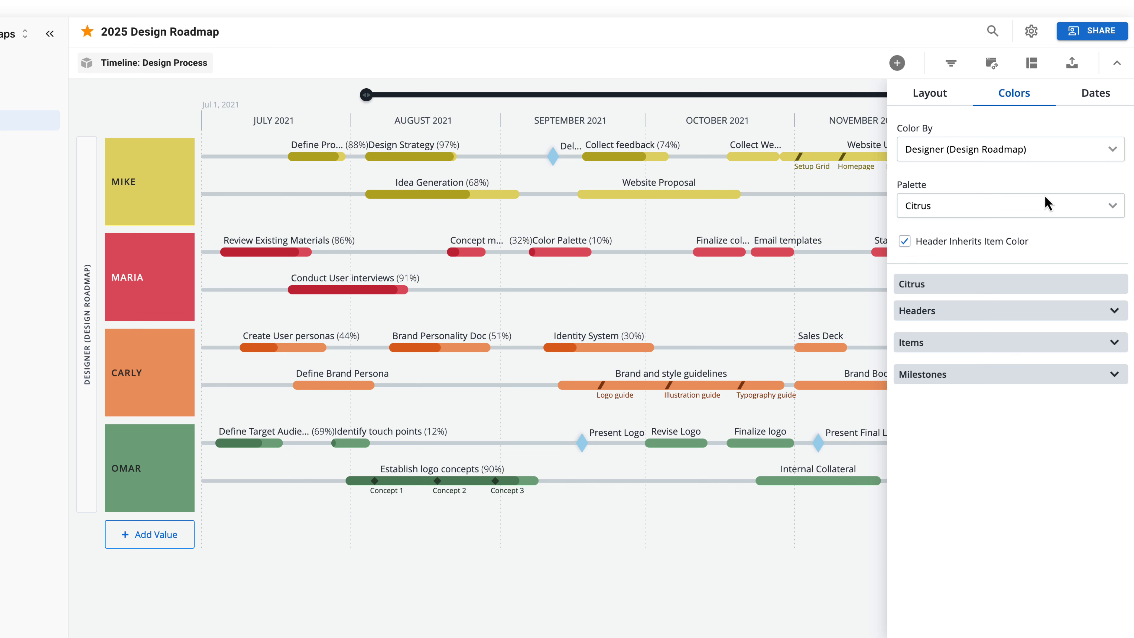
{"action": "left_click", "coordinate": [1047, 150]}
{"action": "left_click", "coordinate": [1012, 214]}
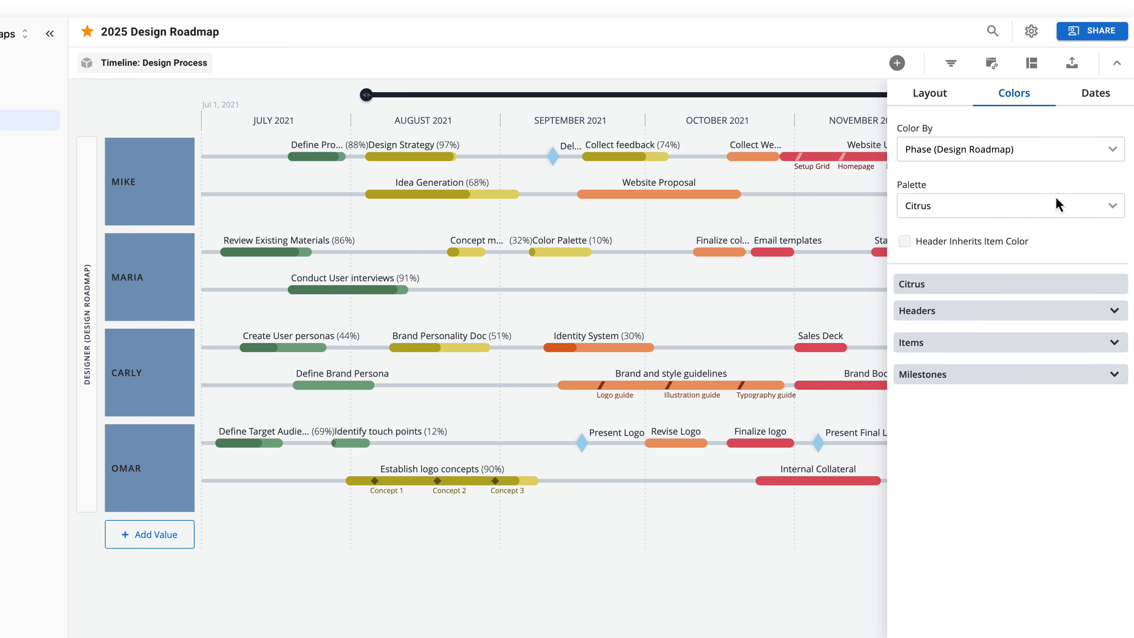
- Review the available color palettes and the options for creating a custom palette, without creating one
{"action": "left_click", "coordinate": [965, 215]}
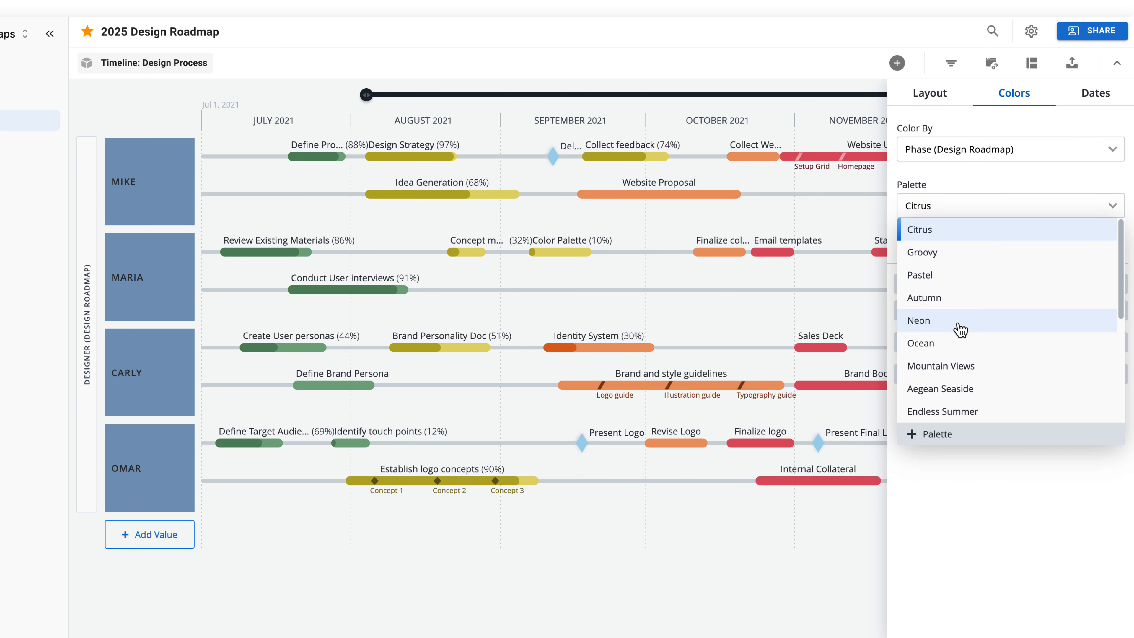
{"action": "left_click", "coordinate": [960, 440]}
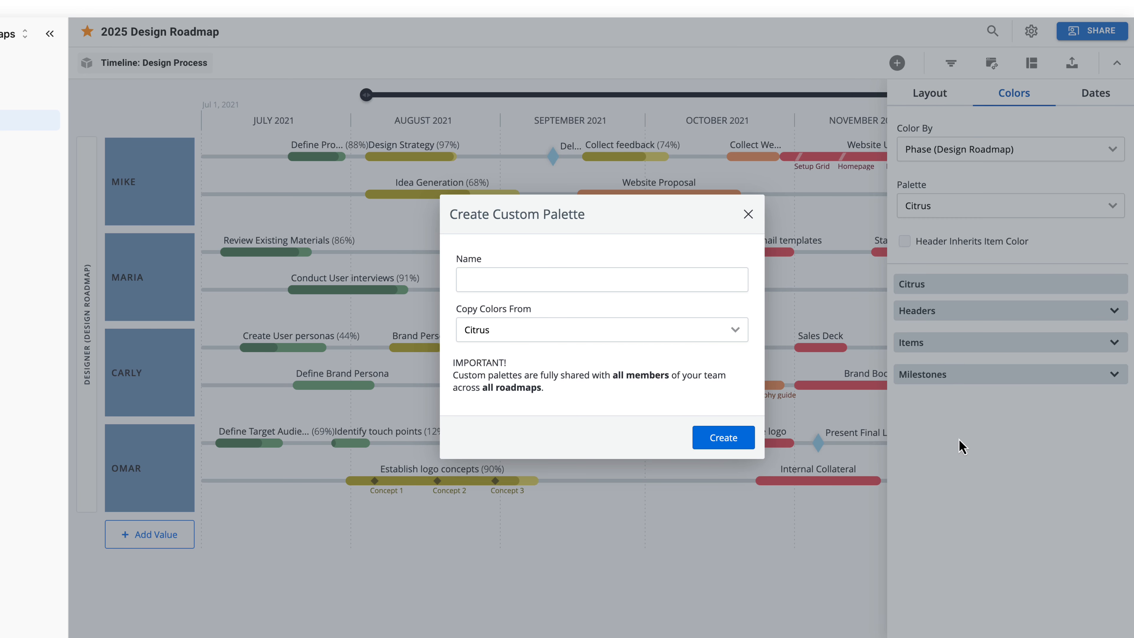
{"action": "left_click", "coordinate": [748, 214]}
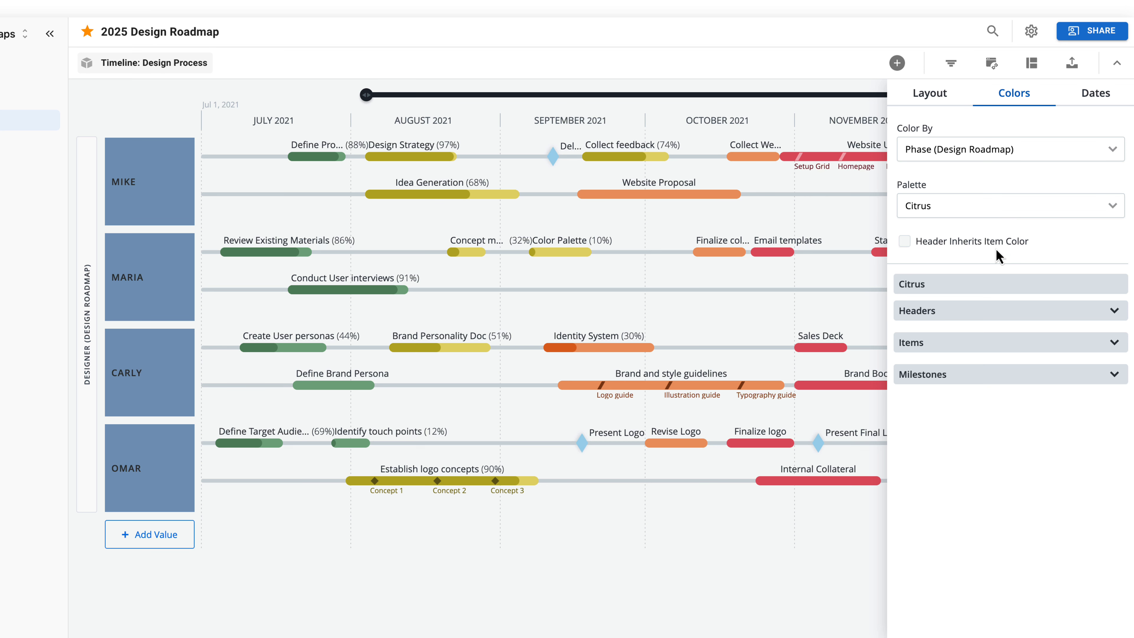
- Examine the Citrus palette's color assignments for items, headers and milestones
{"action": "left_click", "coordinate": [1002, 342]}
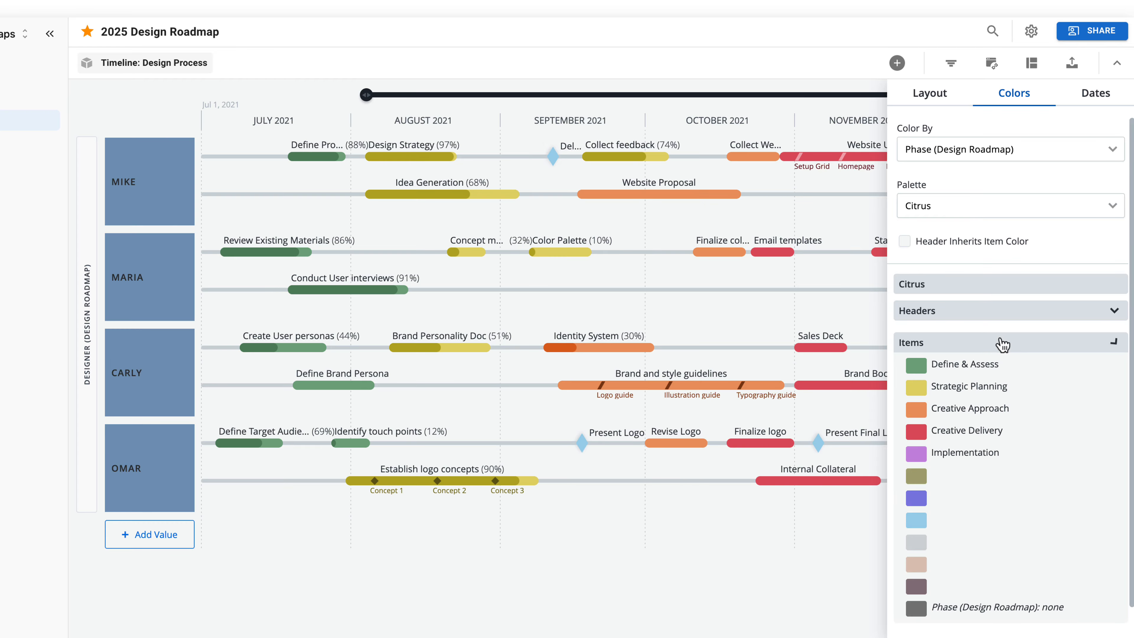
{"action": "left_click", "coordinate": [1002, 342]}
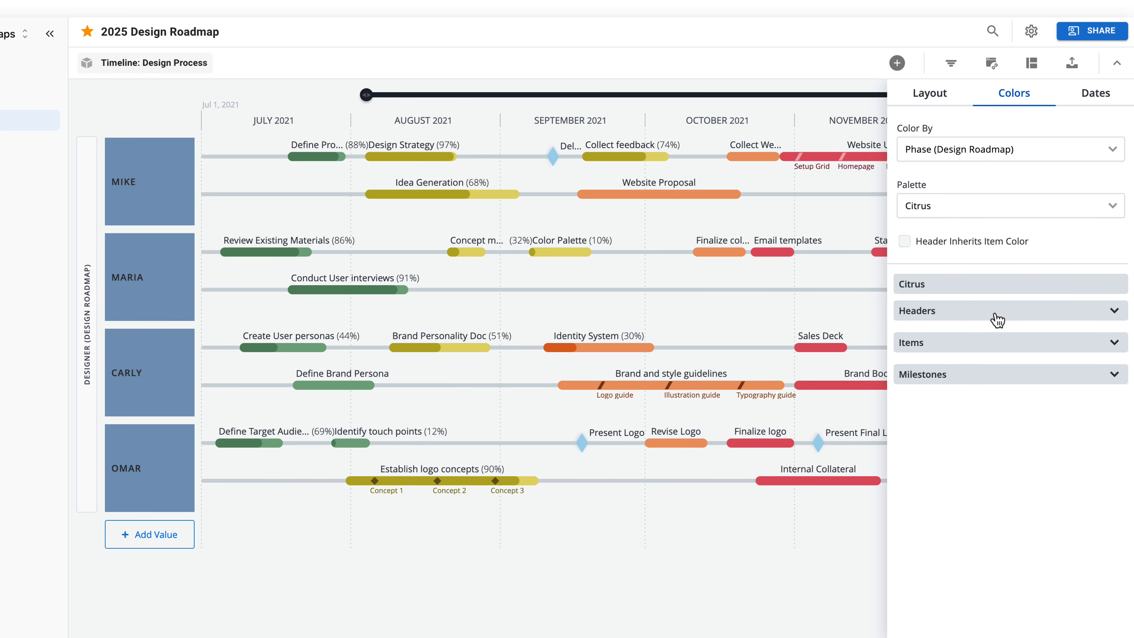
{"action": "left_click", "coordinate": [997, 320]}
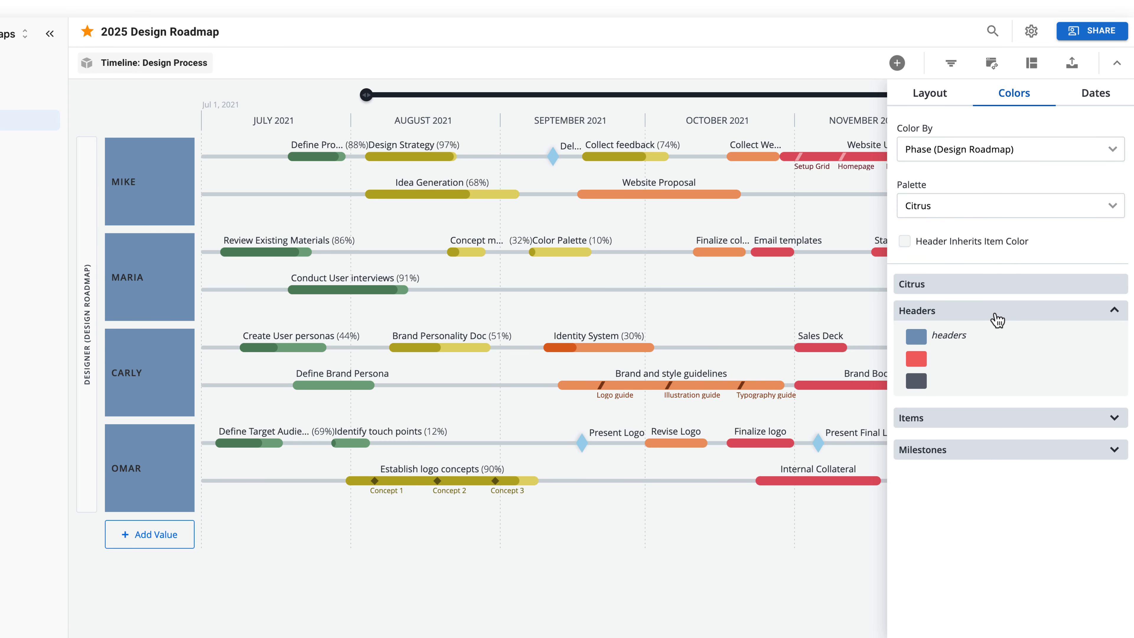
{"action": "left_click", "coordinate": [997, 320]}
{"action": "left_click", "coordinate": [1005, 376]}
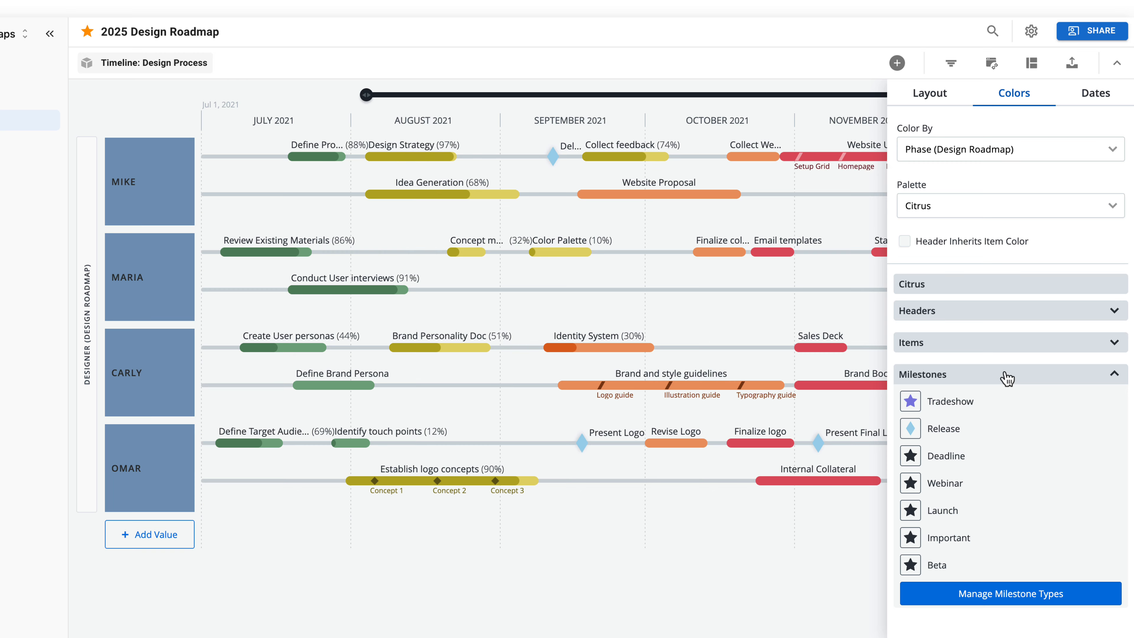
- Check the timeline's date settings and look at the start date calendar without changing the date
{"action": "left_click", "coordinate": [1107, 106]}
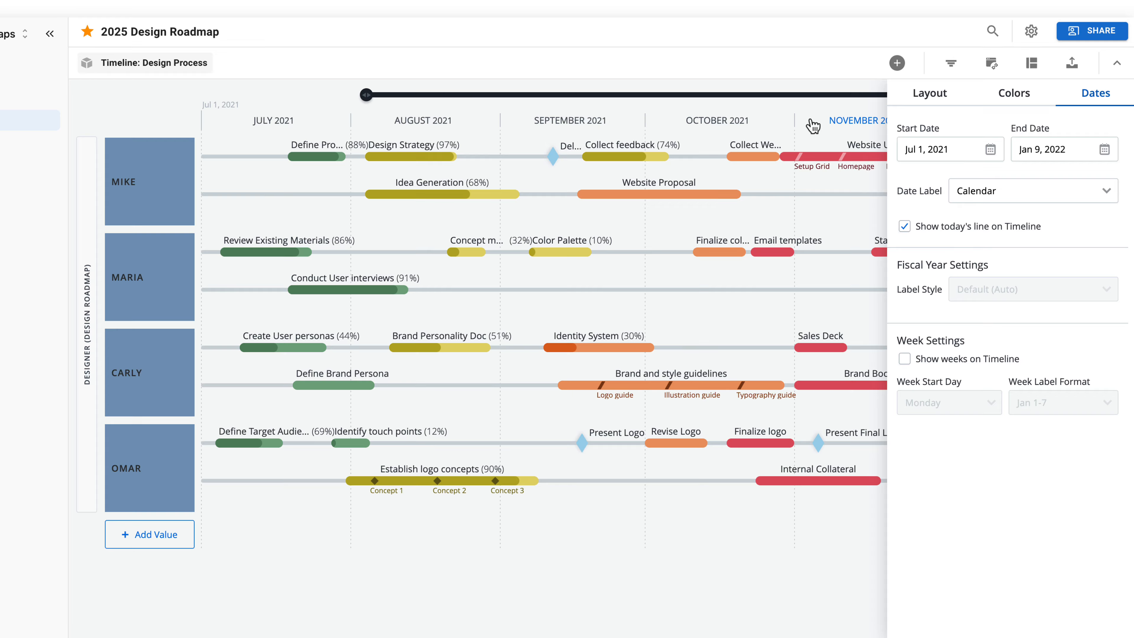
{"action": "left_click", "coordinate": [950, 150]}
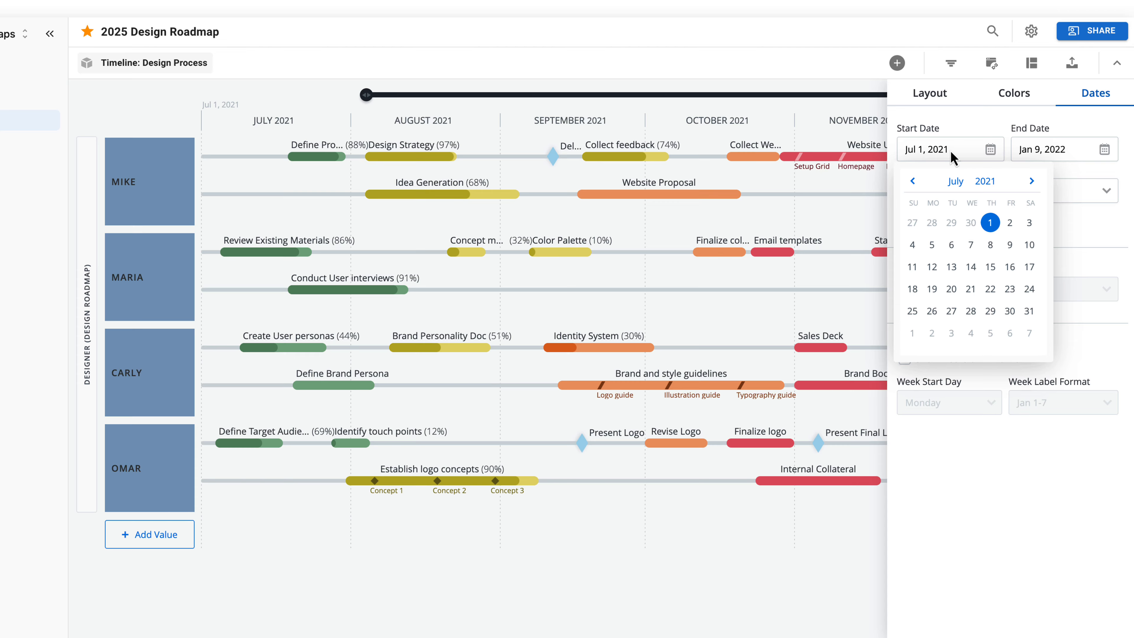
{"action": "left_click", "coordinate": [949, 150]}
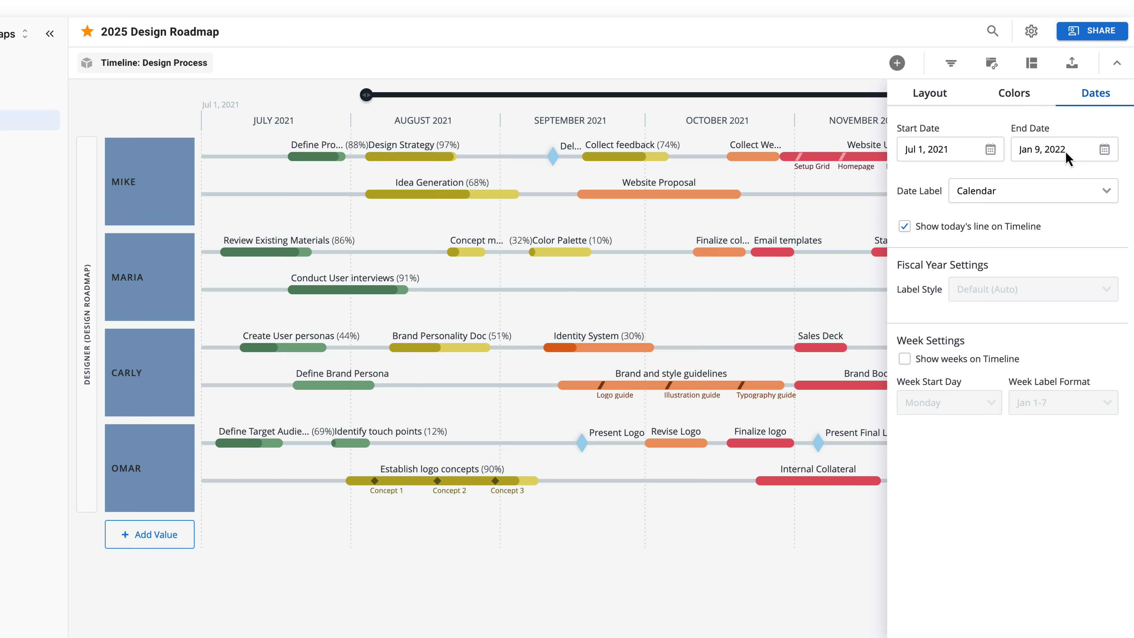
- Set the timeline's date label to Fiscal
{"action": "left_click", "coordinate": [1046, 197]}
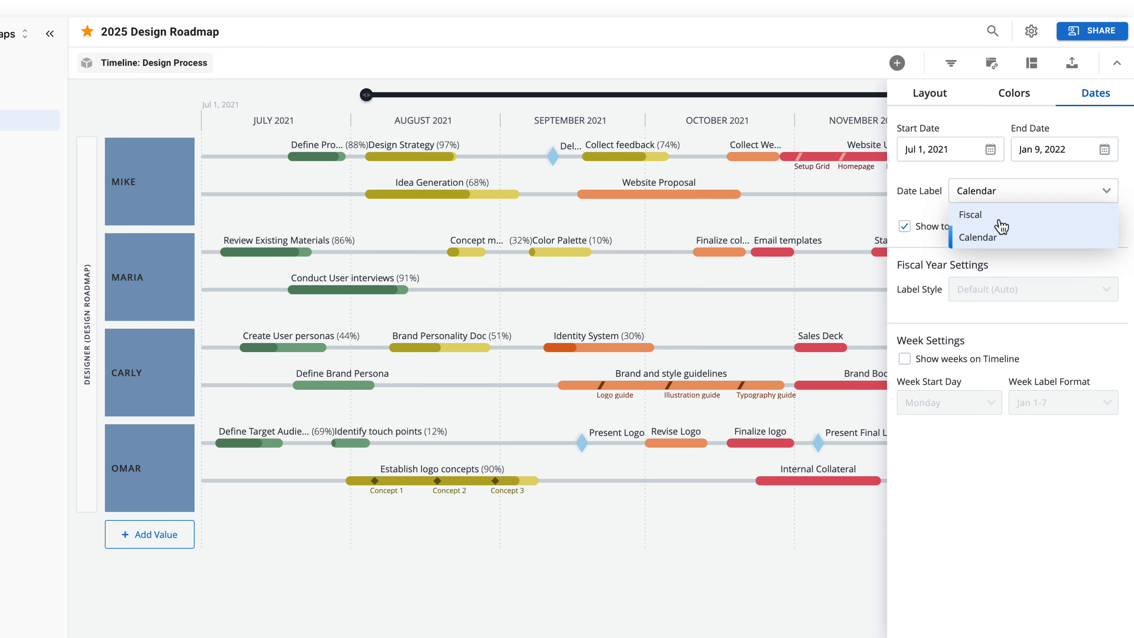
{"action": "left_click", "coordinate": [937, 217]}
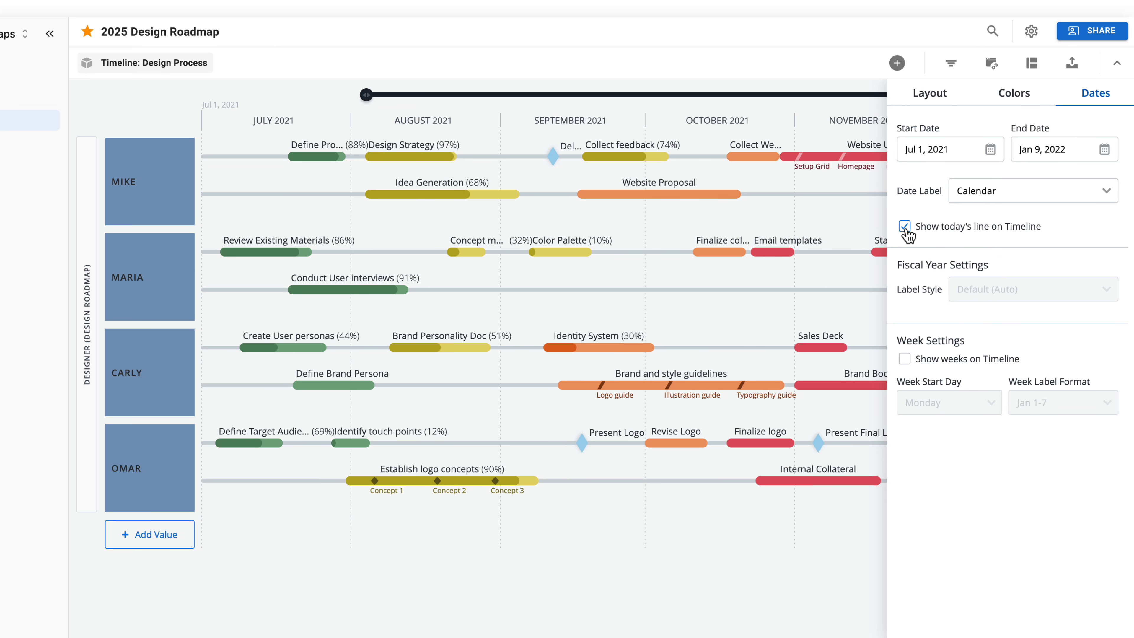
{"action": "left_click", "coordinate": [1018, 195]}
{"action": "left_click", "coordinate": [1010, 214]}
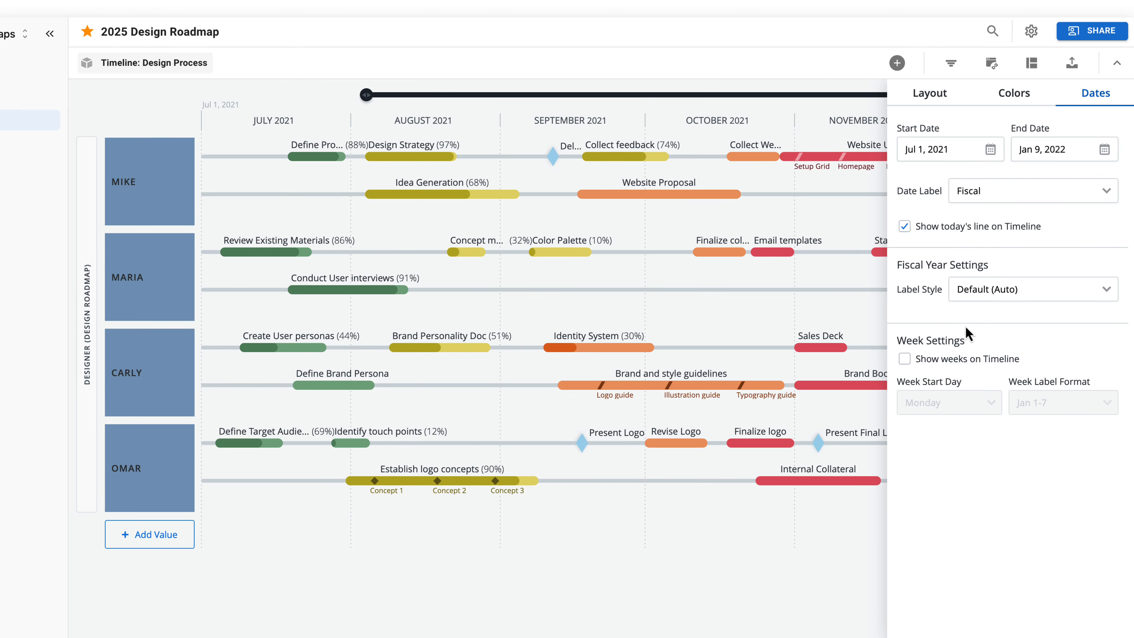
- Show weeks on the timeline and check the choices for week start day and week label format
{"action": "left_click", "coordinate": [905, 360]}
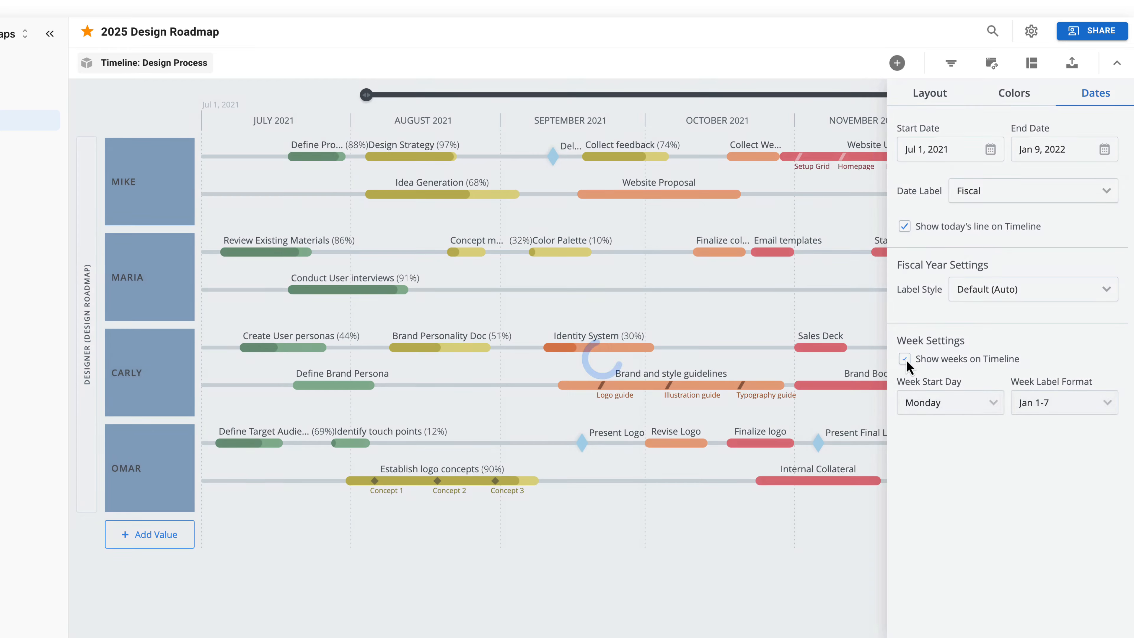
{"action": "left_click", "coordinate": [992, 403]}
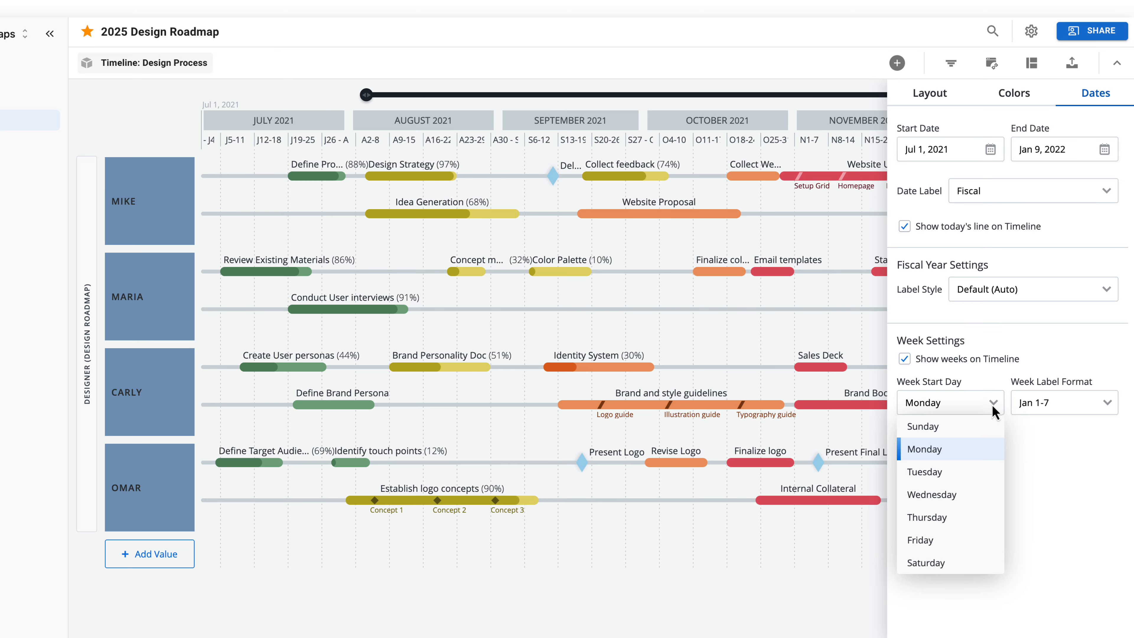
{"action": "left_click", "coordinate": [1106, 404]}
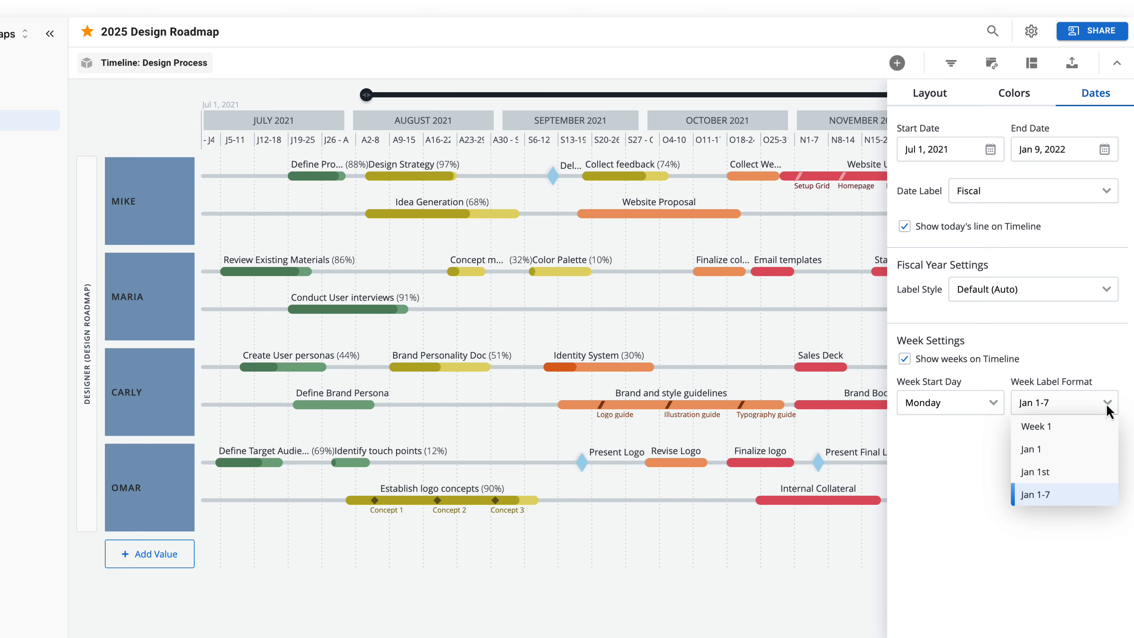
{"action": "left_click", "coordinate": [1109, 410]}
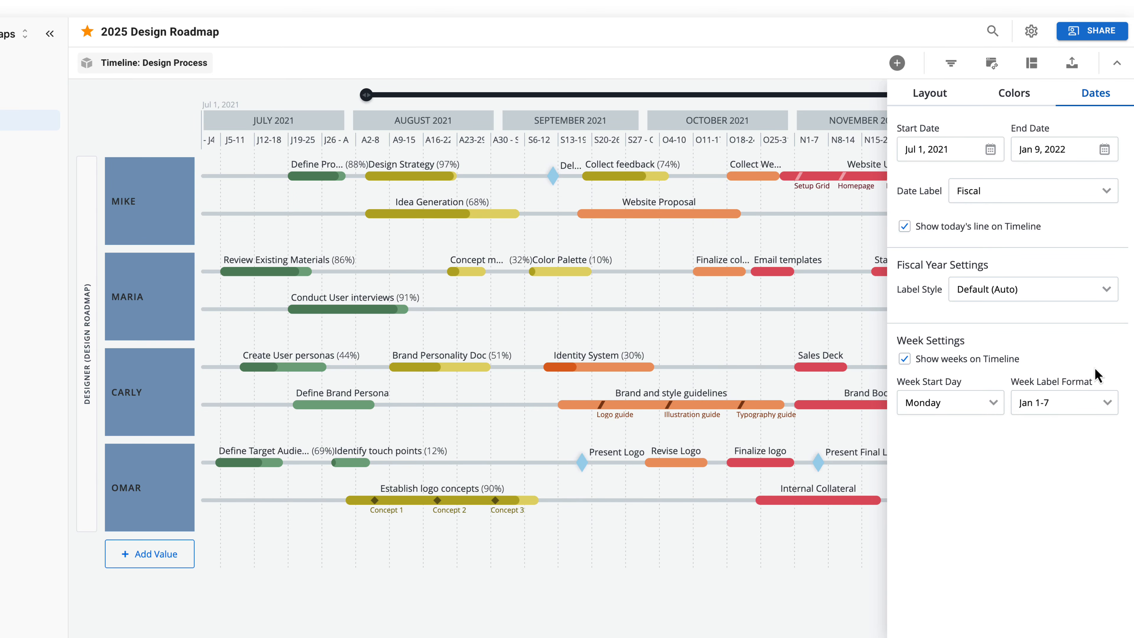
{"action": "left_click", "coordinate": [1116, 62]}
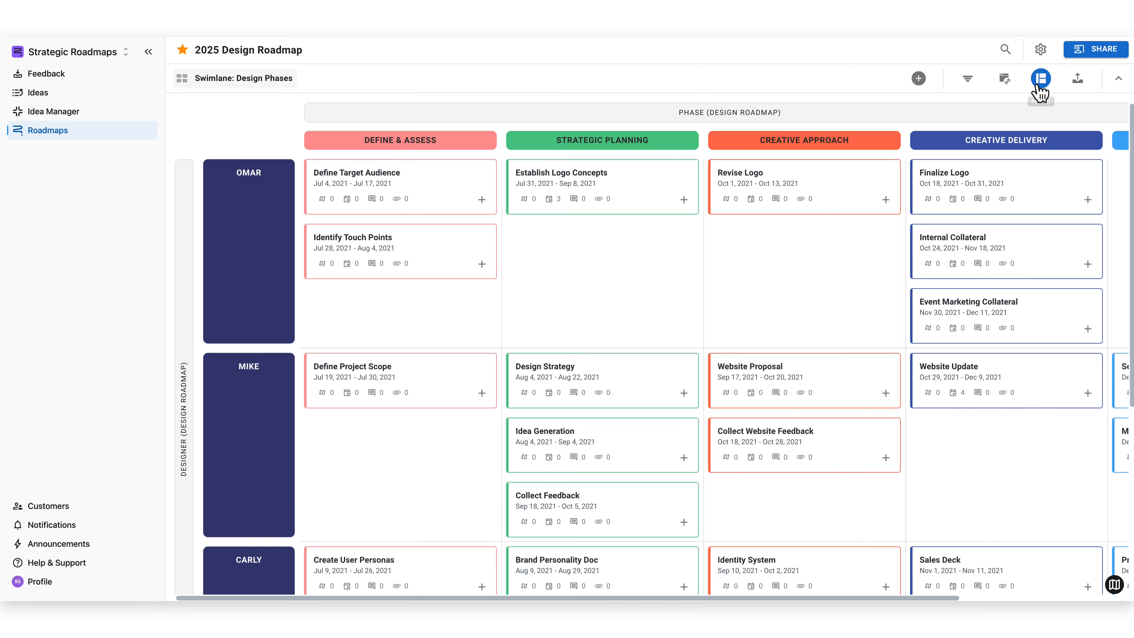
- Open the Design Phases swimlane's format settings and check the options for changing its column header
{"action": "left_click", "coordinate": [1039, 90]}
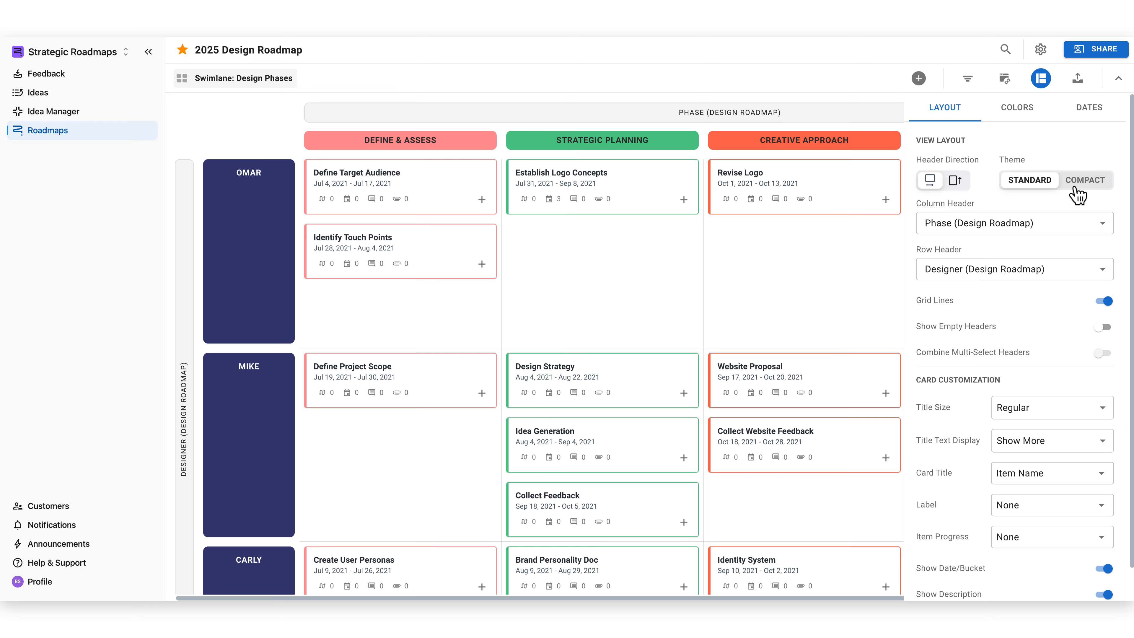
{"action": "left_click", "coordinate": [1054, 225]}
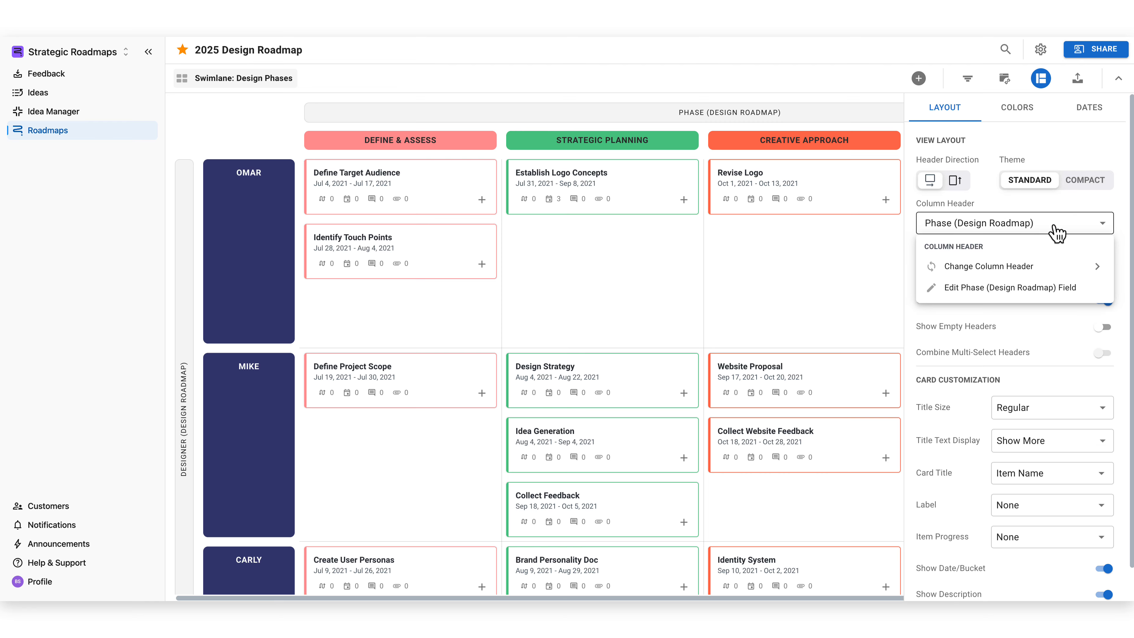
{"action": "left_click", "coordinate": [1063, 270]}
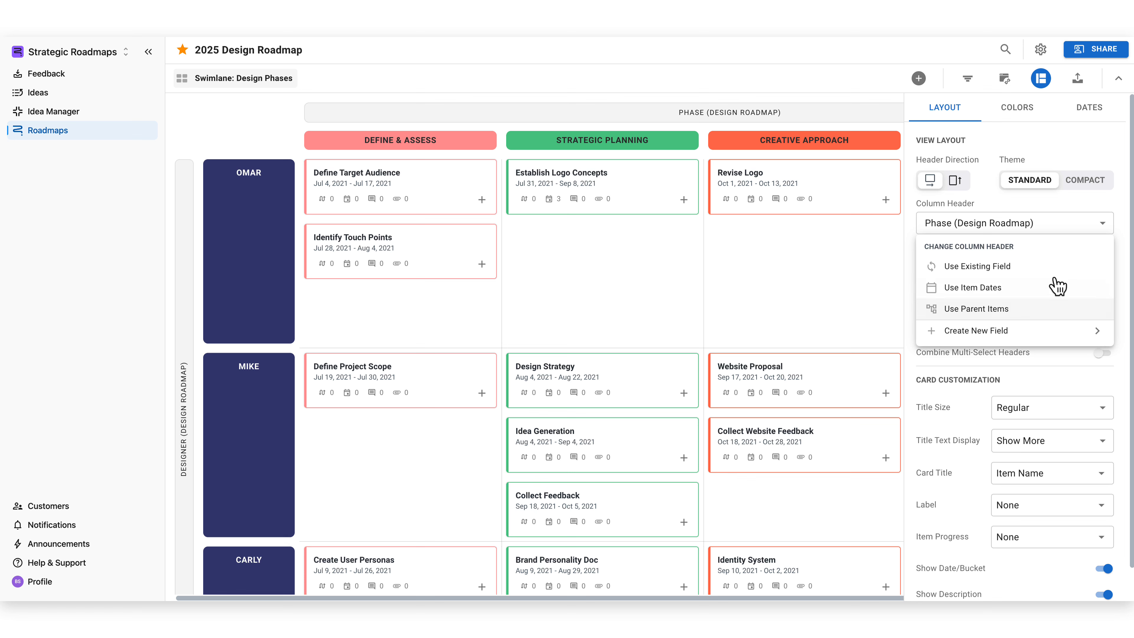
{"action": "left_click", "coordinate": [1060, 237]}
- Set the swimlane's row header to item start date Months and return it to the Designer (Design Roadmap) field
{"action": "left_click", "coordinate": [1063, 275]}
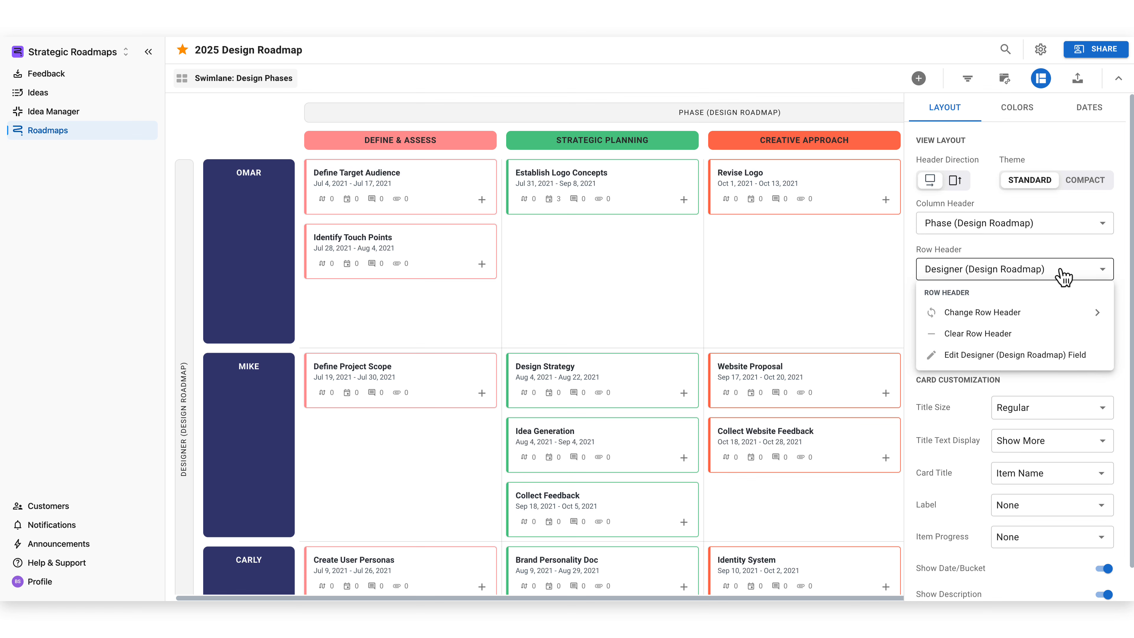
{"action": "left_click", "coordinate": [1035, 312]}
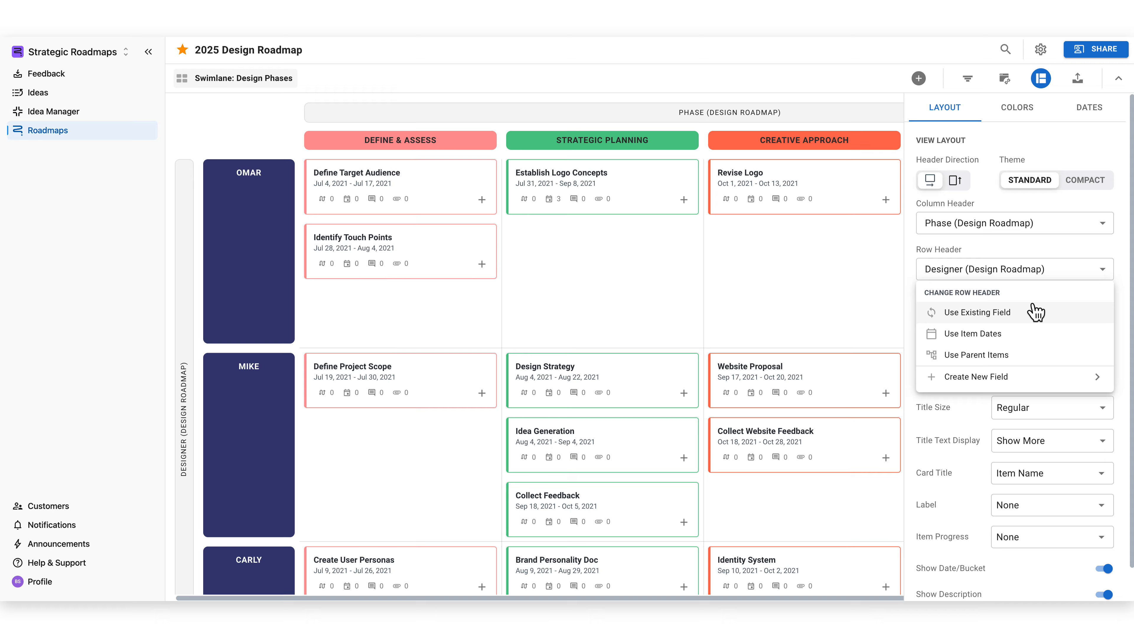
{"action": "left_click", "coordinate": [1010, 333]}
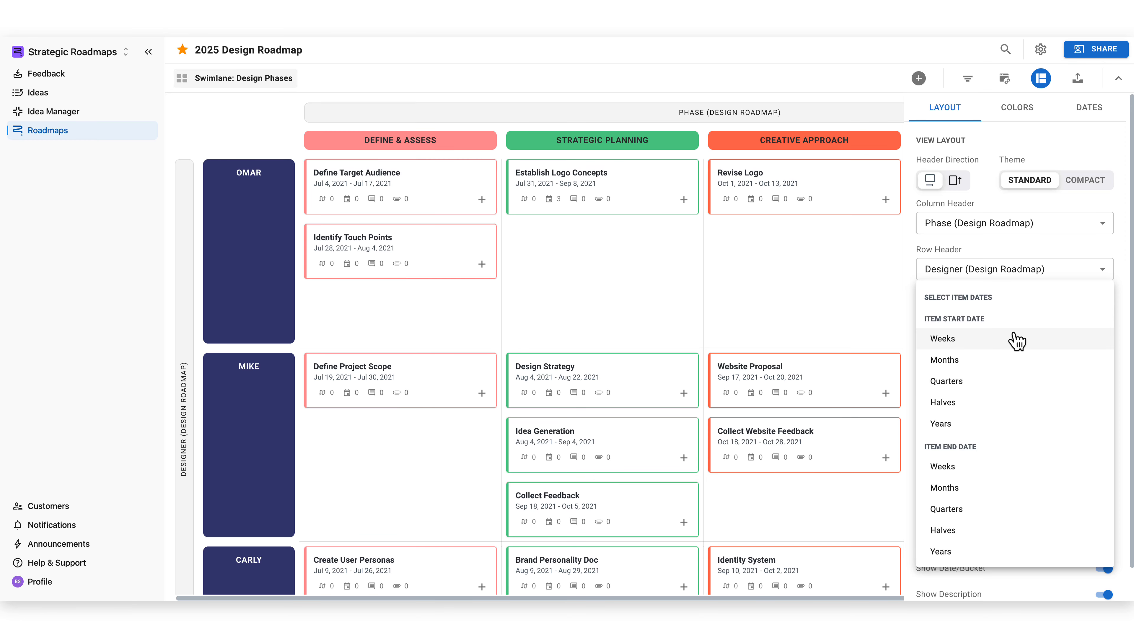
{"action": "left_click", "coordinate": [1001, 362]}
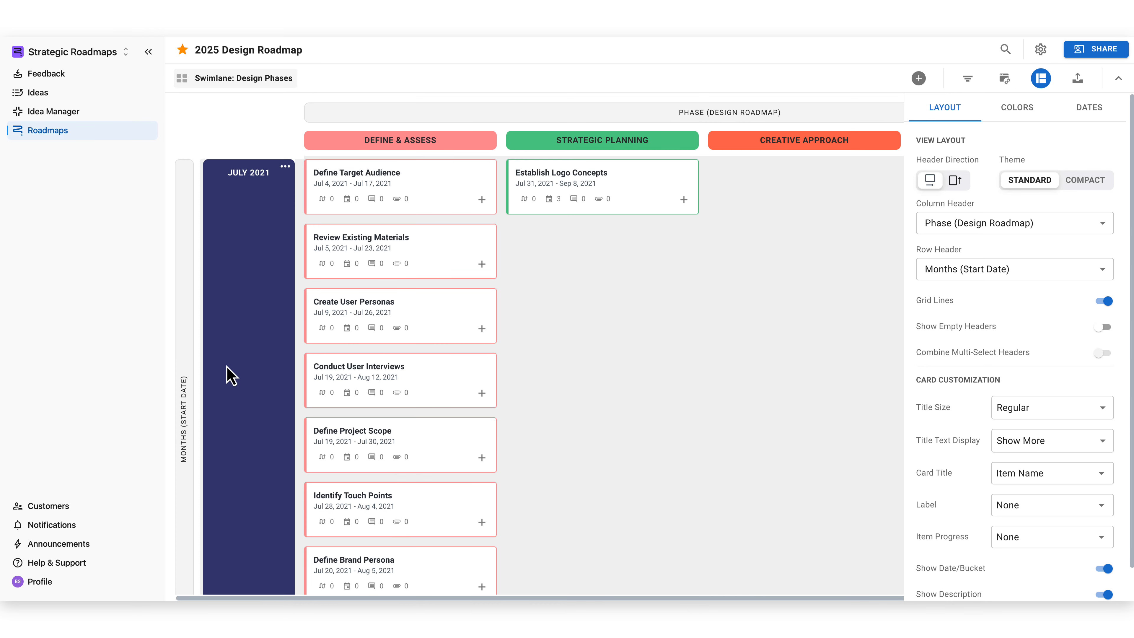
{"action": "left_click", "coordinate": [982, 273]}
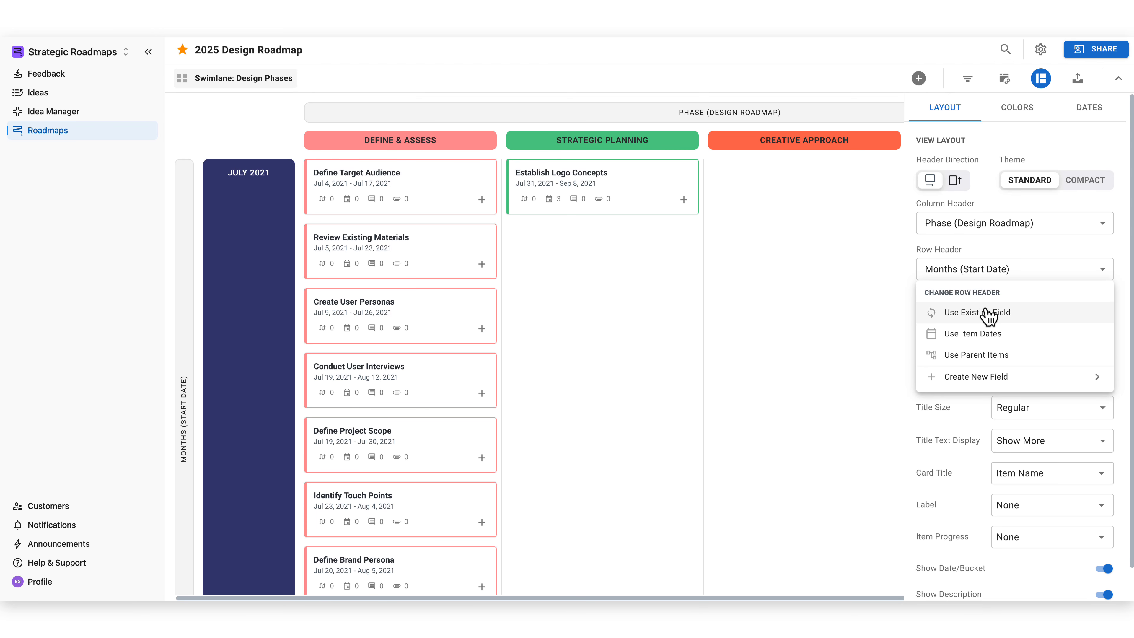
{"action": "left_click", "coordinate": [986, 315]}
{"action": "left_click", "coordinate": [972, 382]}
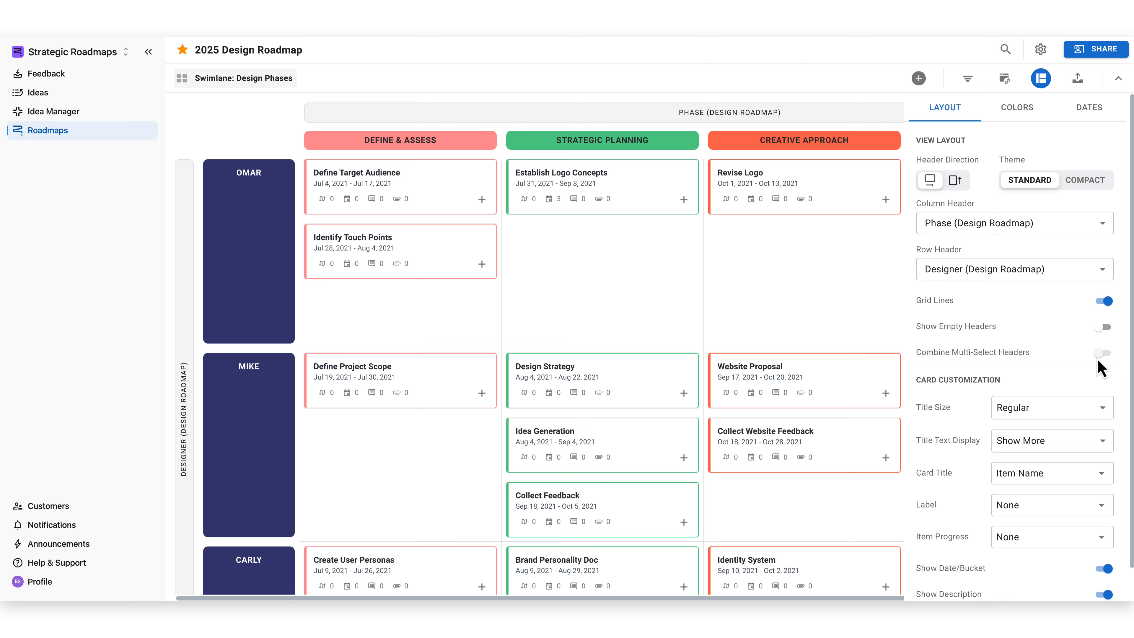
- Set the swimlane cards' title size to Small and their title text display to Default
{"action": "scroll", "coordinate": [1025, 380], "scroll_direction": "down", "scroll_amount": 1}
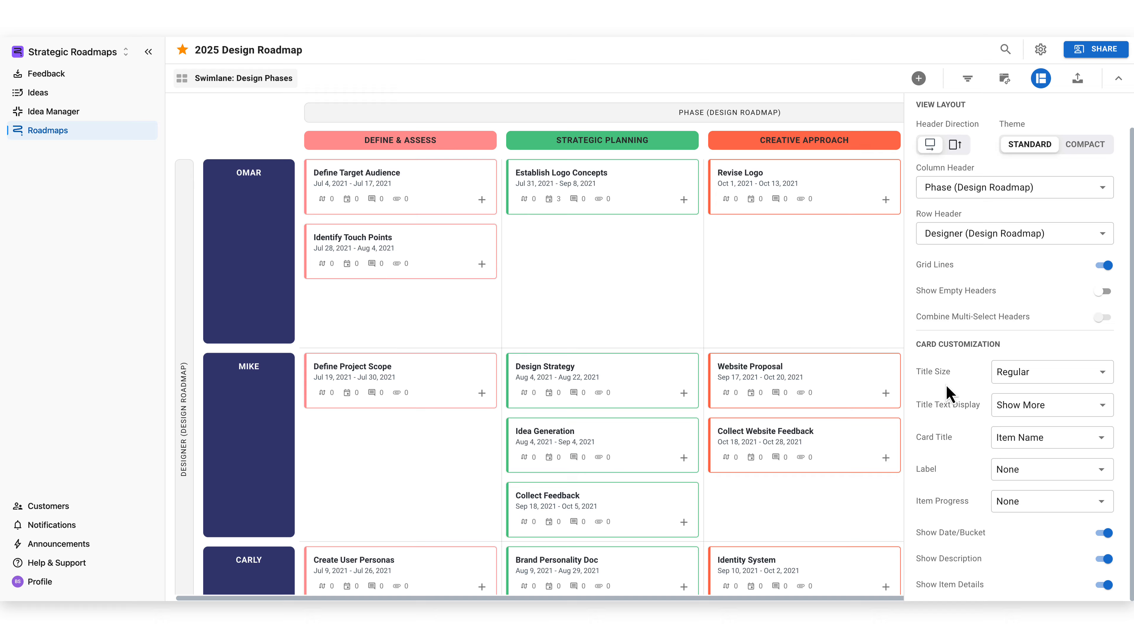
{"action": "left_click", "coordinate": [1057, 379]}
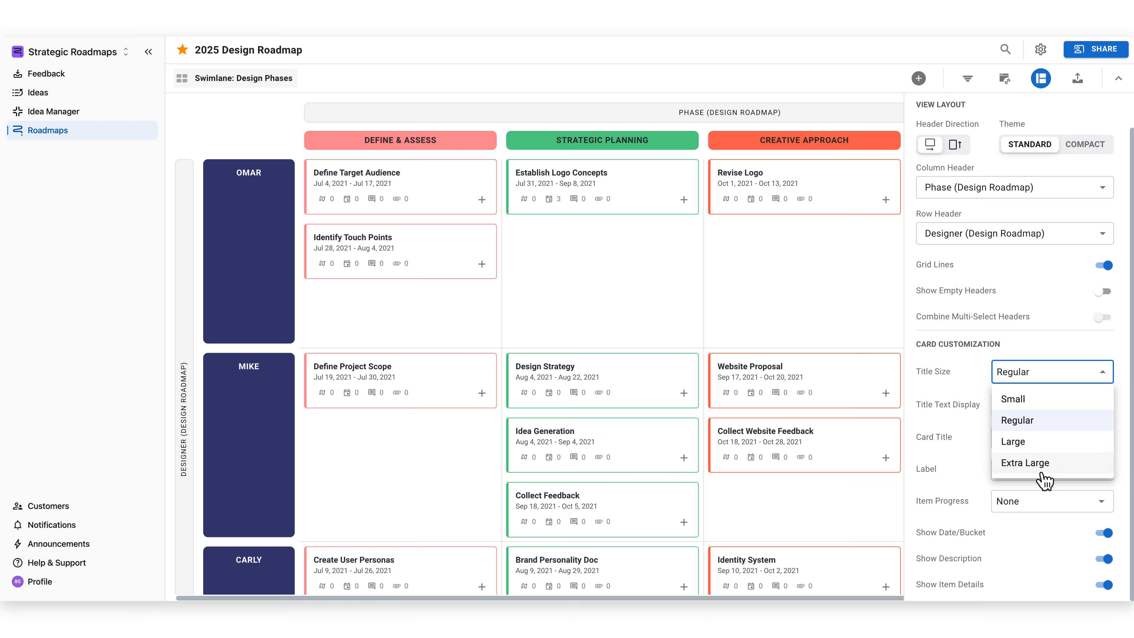
{"action": "left_click", "coordinate": [1026, 399]}
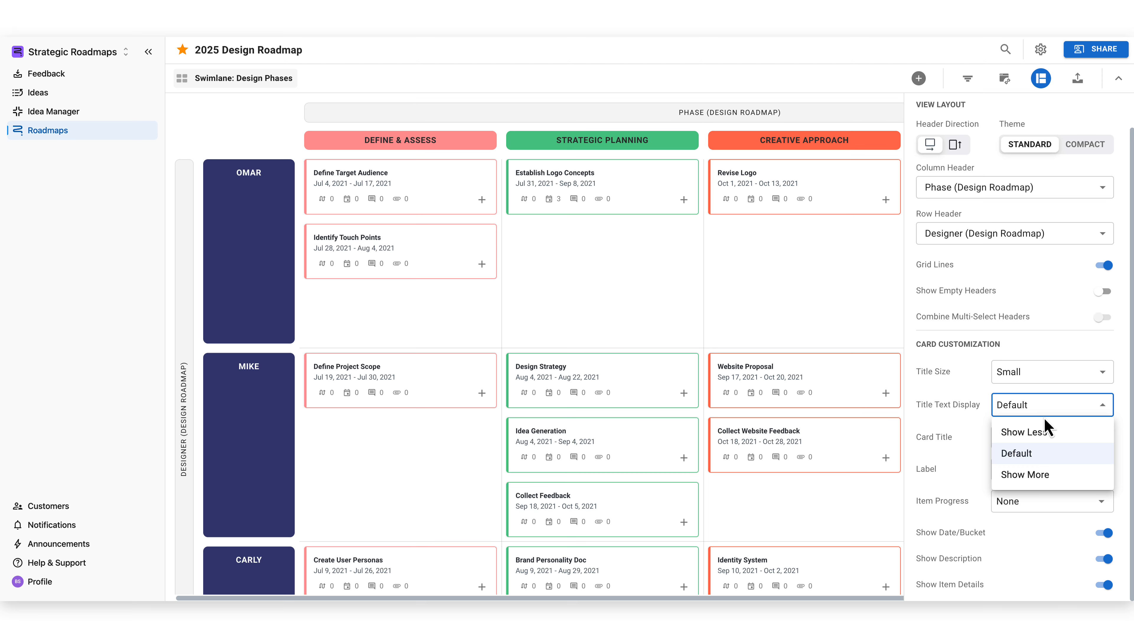
{"action": "left_click", "coordinate": [1063, 414]}
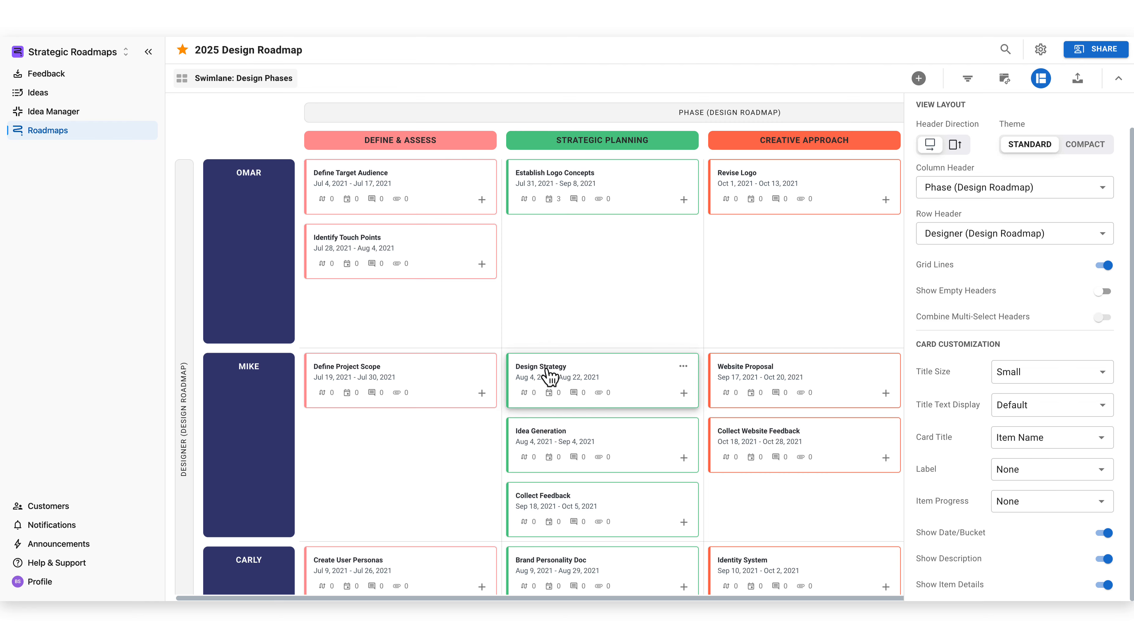
- Check the field choices for the card title, and try Date as the card label before returning the label to None
{"action": "left_click", "coordinate": [1078, 436]}
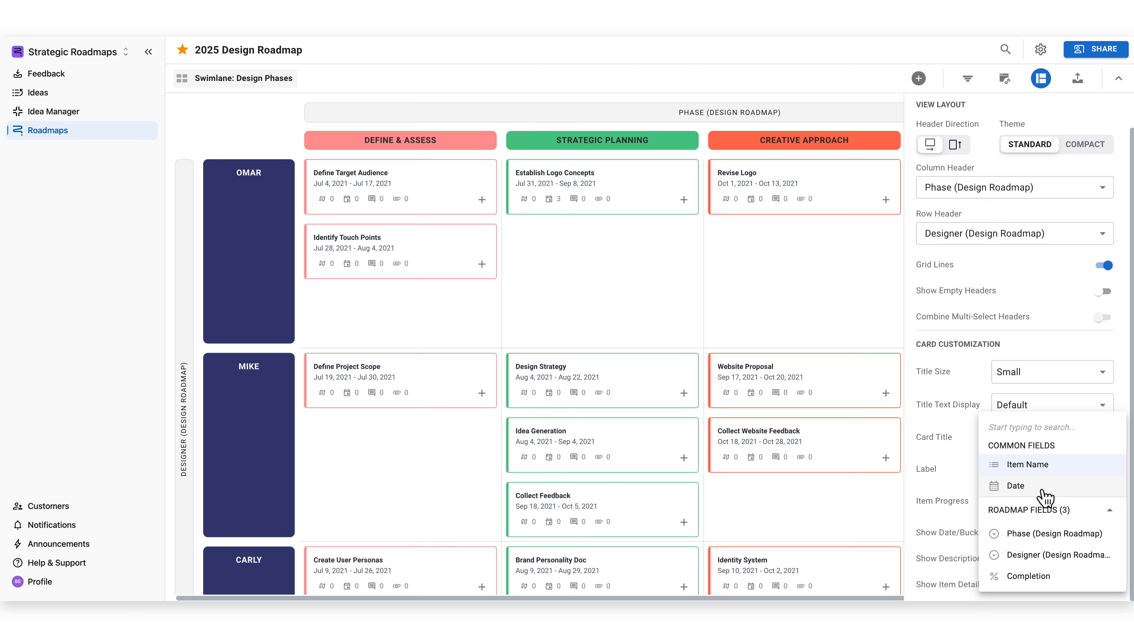
{"action": "left_click", "coordinate": [960, 476]}
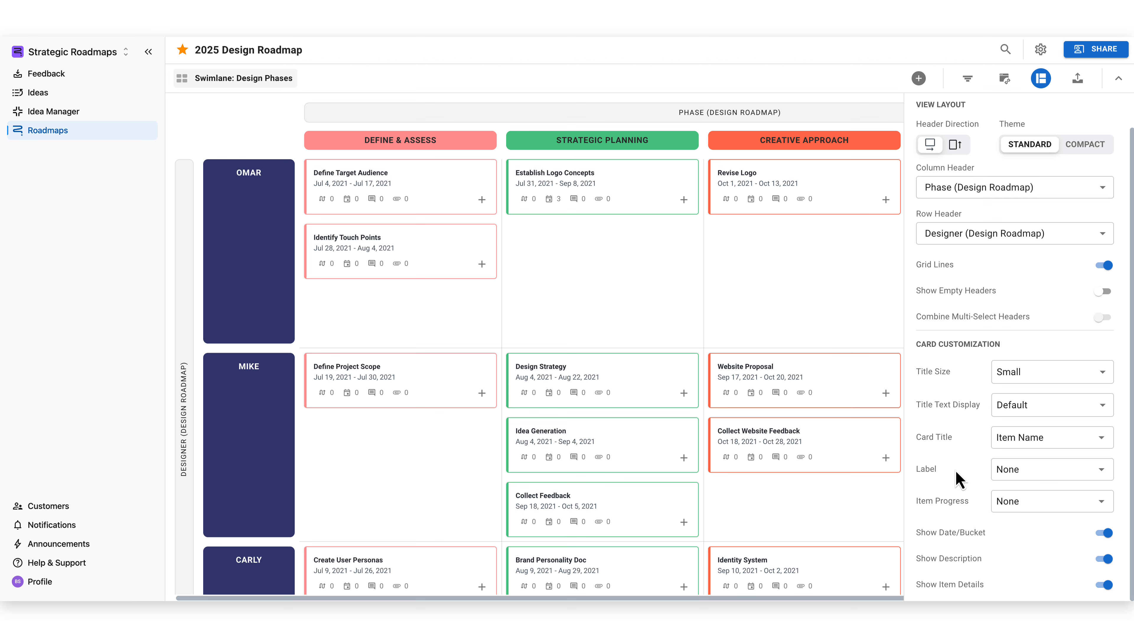
{"action": "left_click", "coordinate": [1041, 480]}
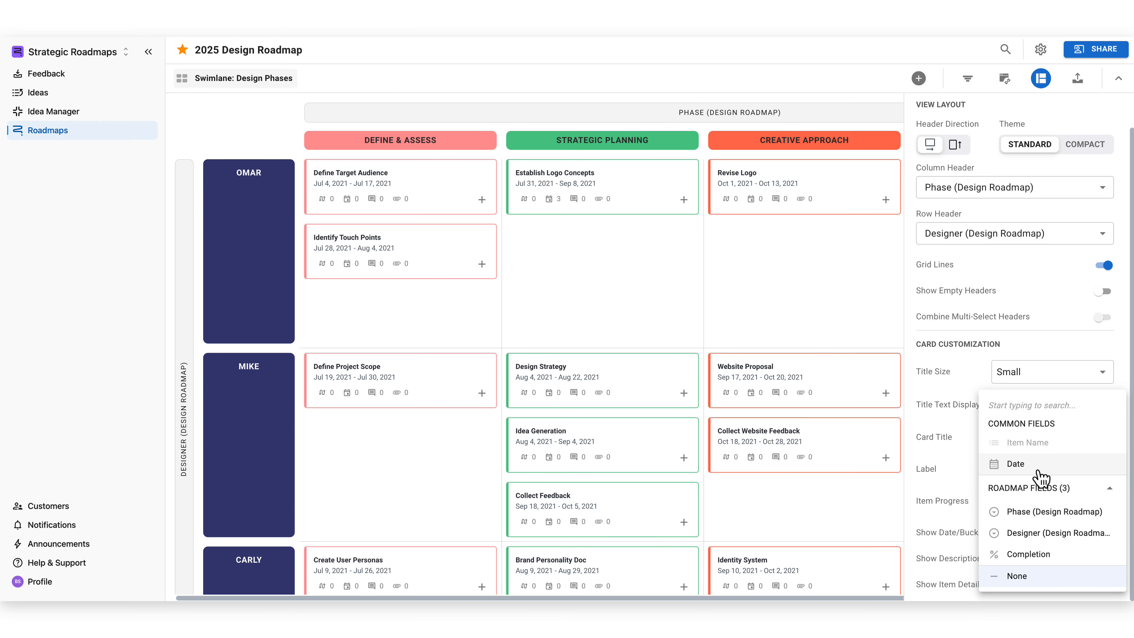
{"action": "left_click", "coordinate": [1039, 467]}
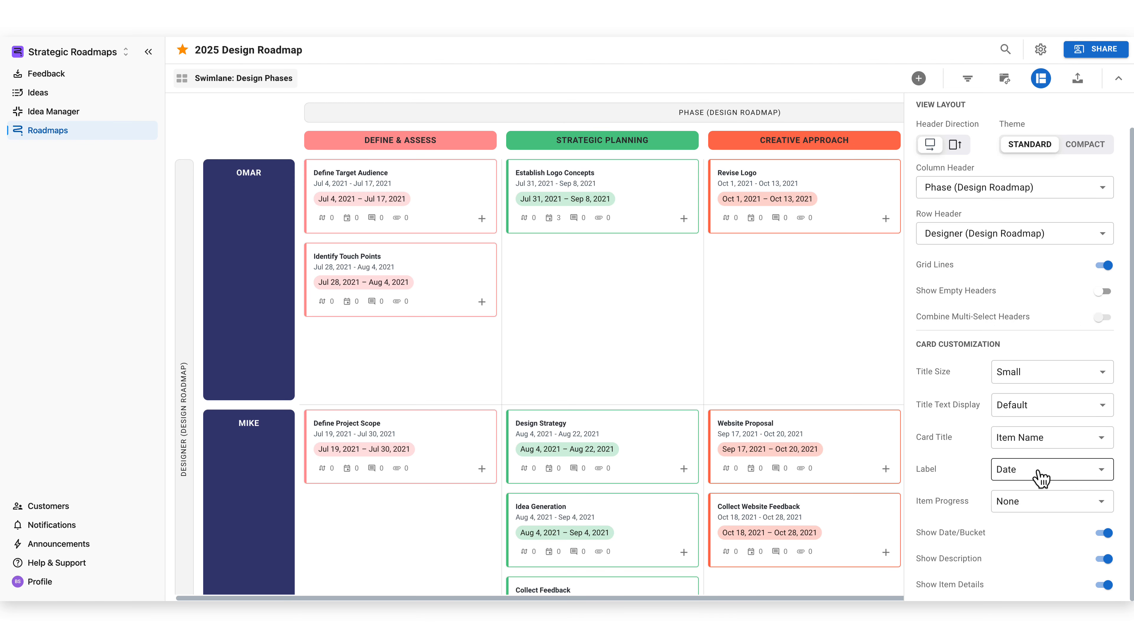
{"action": "left_click", "coordinate": [1041, 477]}
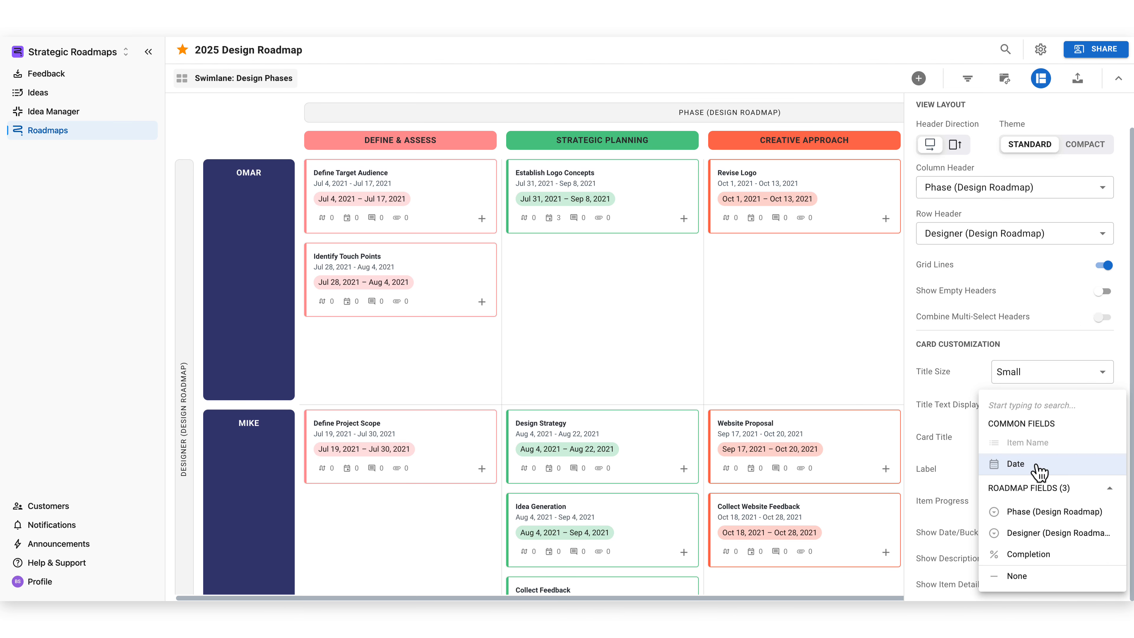
{"action": "left_click", "coordinate": [1020, 577]}
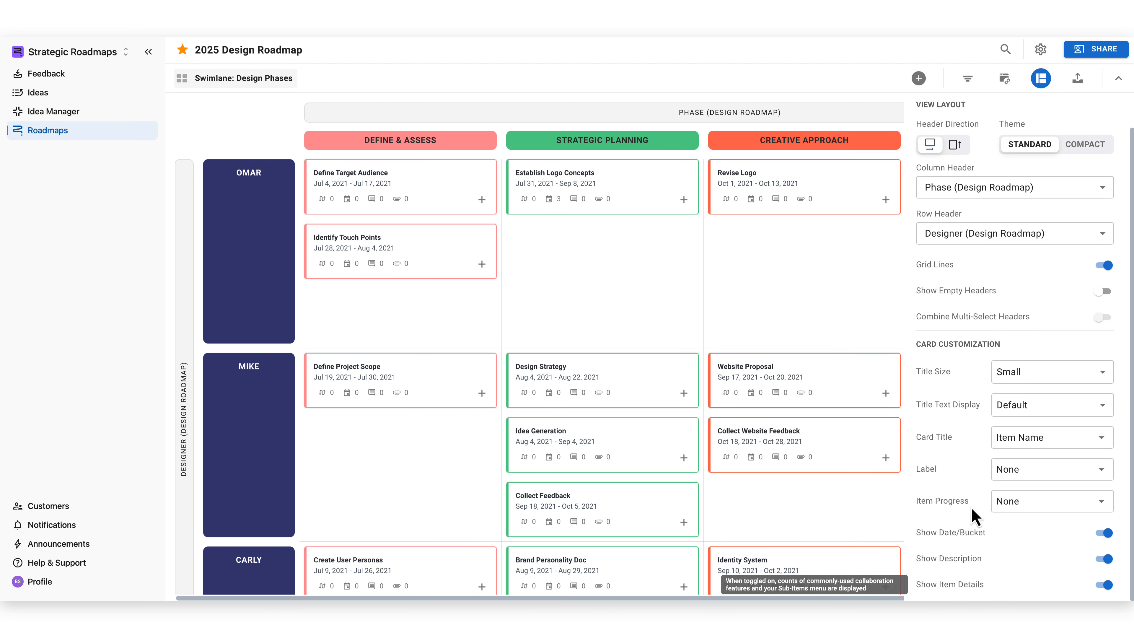
- Show item progress on the swimlane cards using the Completion field
{"action": "left_click", "coordinate": [1053, 513]}
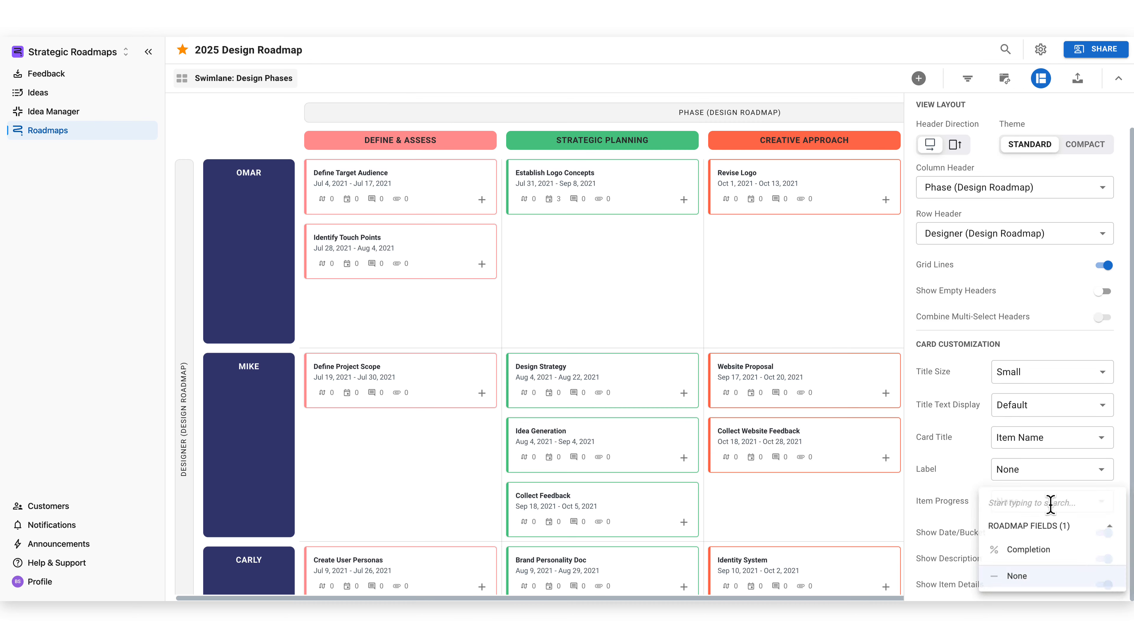
{"action": "left_click", "coordinate": [1026, 550]}
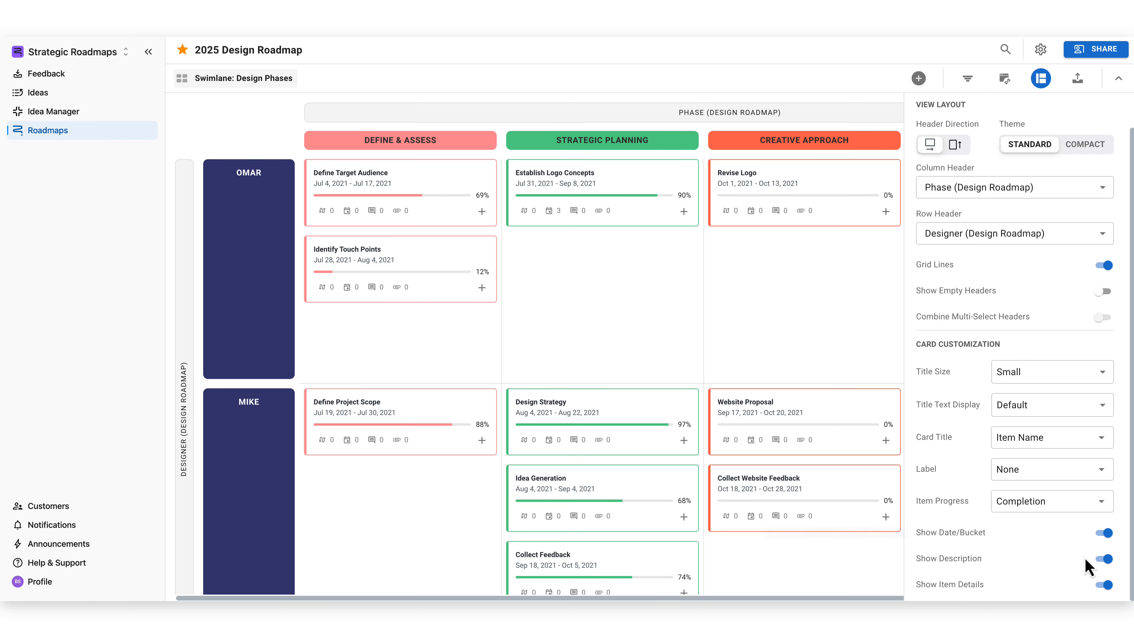
{"action": "mouse_move", "coordinate": [1079, 583]}
- Open the swimlane's color settings and check the available Color By fields and color palettes
{"action": "scroll", "coordinate": [1032, 299], "scroll_direction": "up", "scroll_amount": 1}
{"action": "left_click", "coordinate": [1016, 117]}
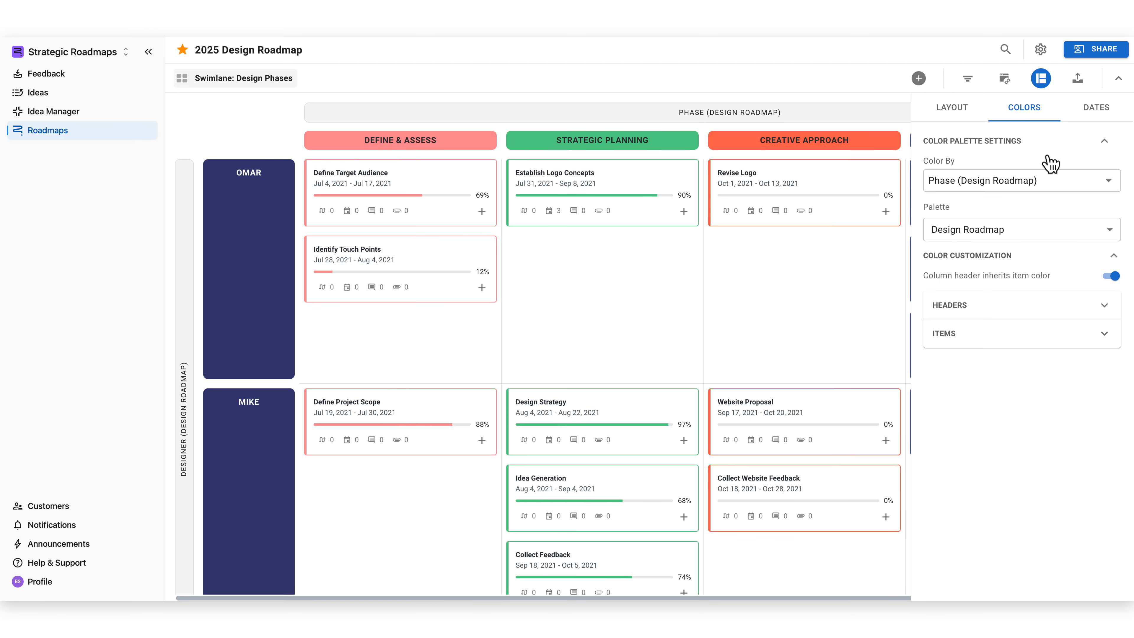
{"action": "left_click", "coordinate": [1049, 181]}
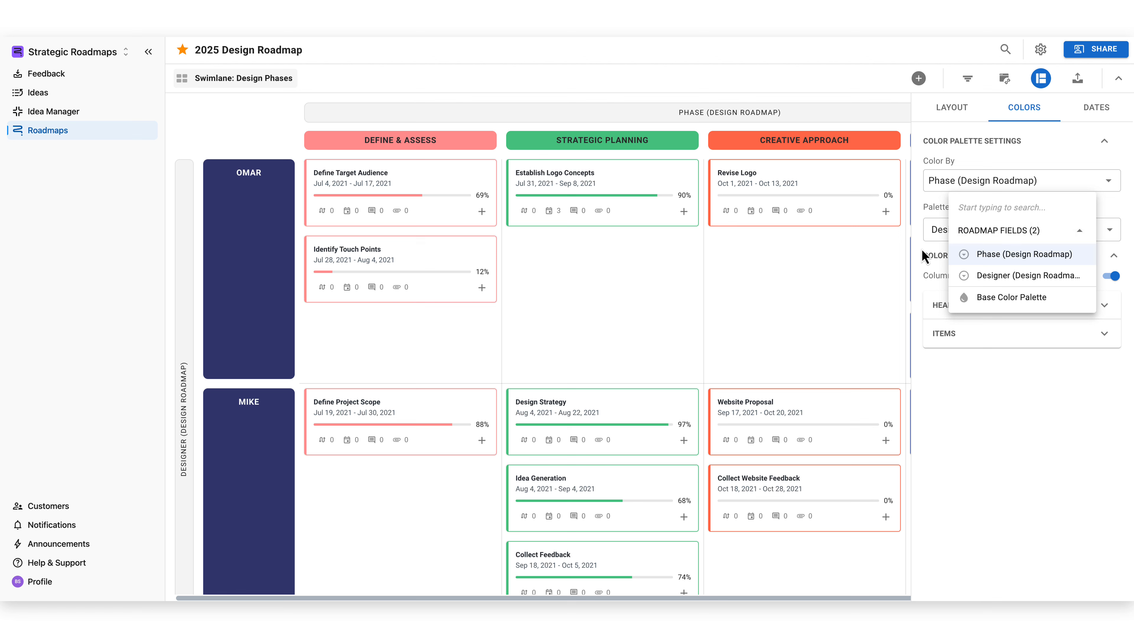
{"action": "left_click", "coordinate": [933, 248]}
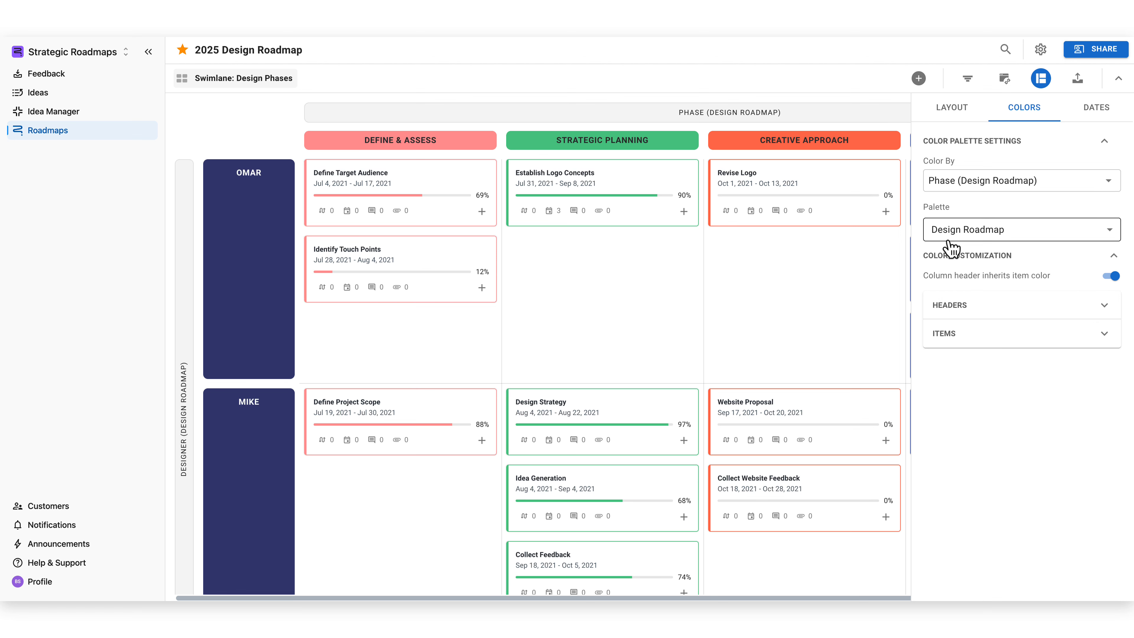
{"action": "left_click", "coordinate": [950, 233]}
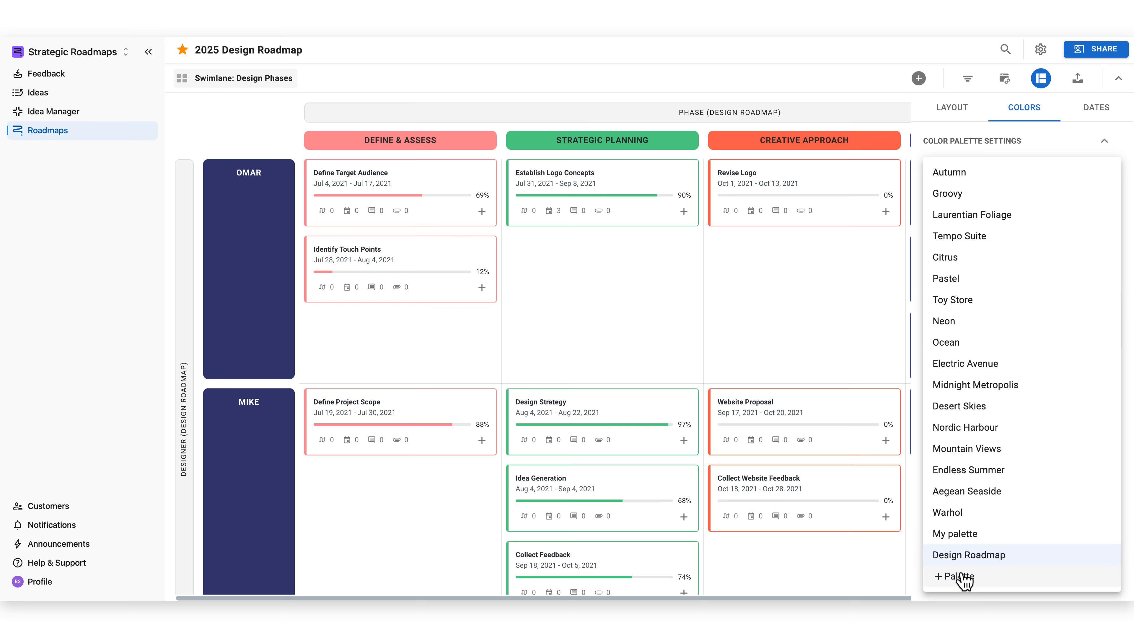
{"action": "left_click", "coordinate": [921, 530]}
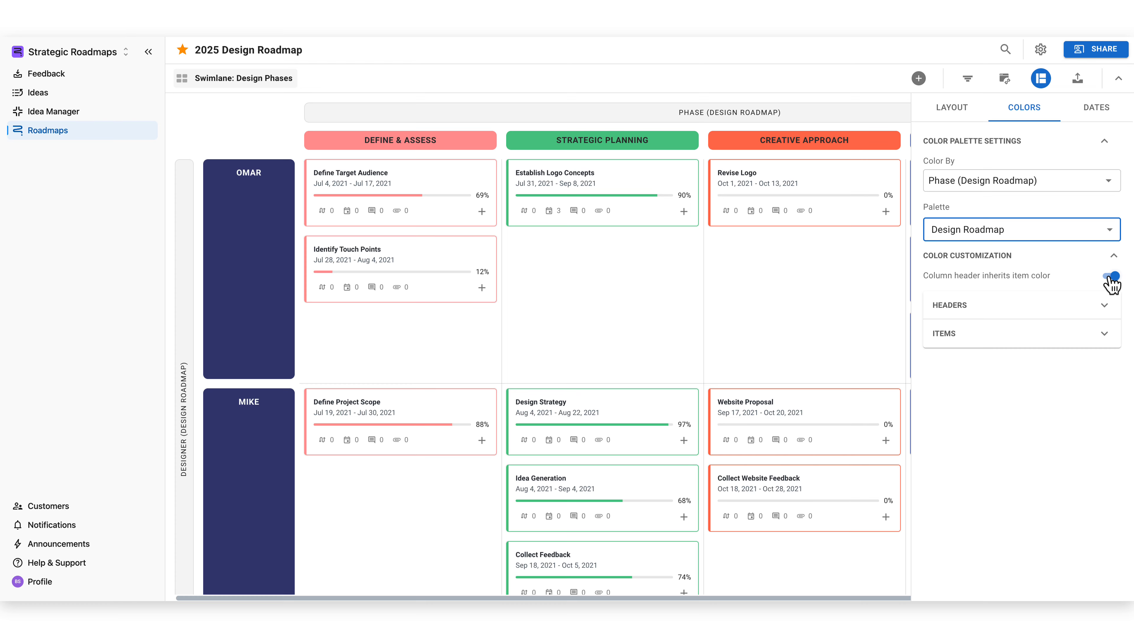
- Expand the header and item color customization lists and examine the colors assigned to each phase
{"action": "left_click", "coordinate": [1106, 311]}
{"action": "left_click", "coordinate": [1103, 397]}
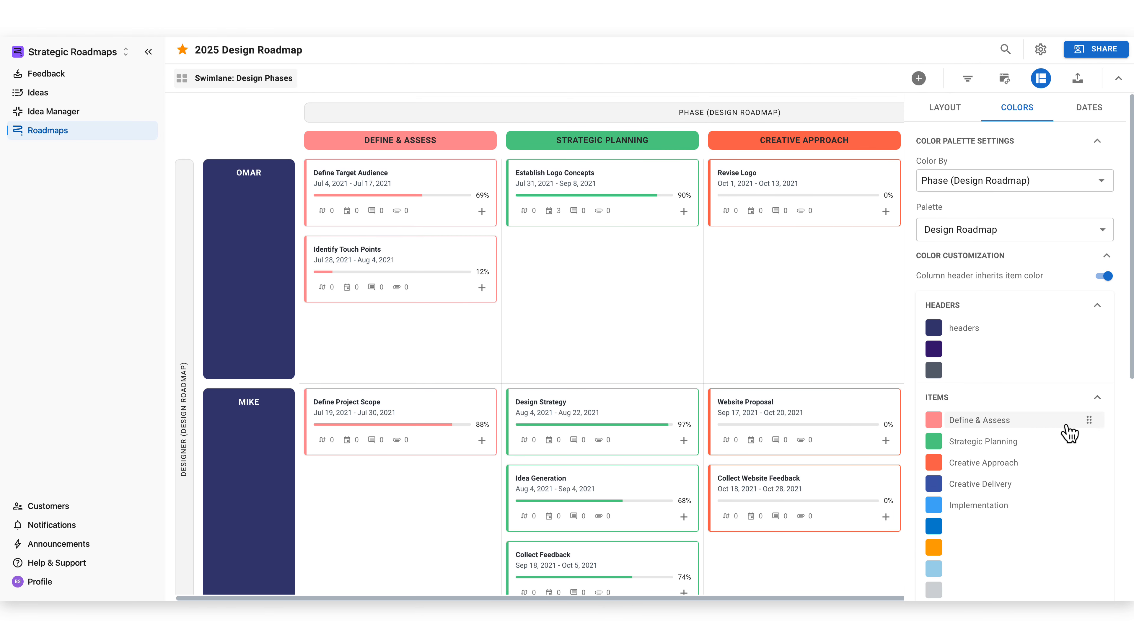
{"action": "mouse_move", "coordinate": [1089, 421]}
{"action": "left_mouse_down"}
{"action": "mouse_move", "coordinate": [1089, 469]}
{"action": "mouse_move", "coordinate": [1089, 420]}
{"action": "left_mouse_up"}
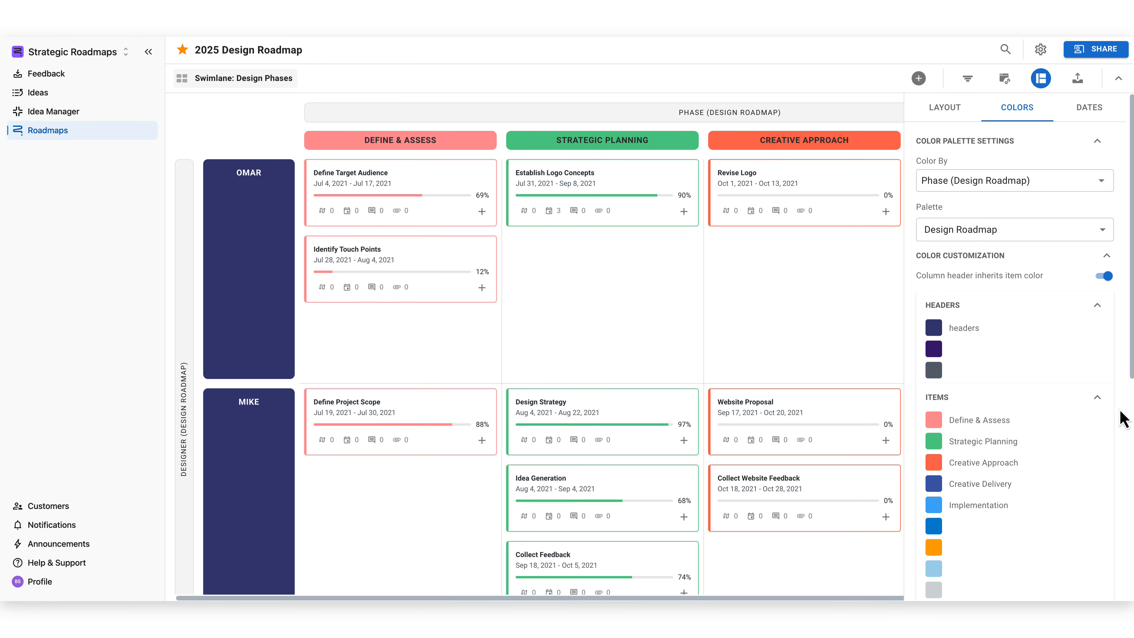
- Check the date label choices in the swimlane's date settings and close the format settings
{"action": "left_click", "coordinate": [1095, 111]}
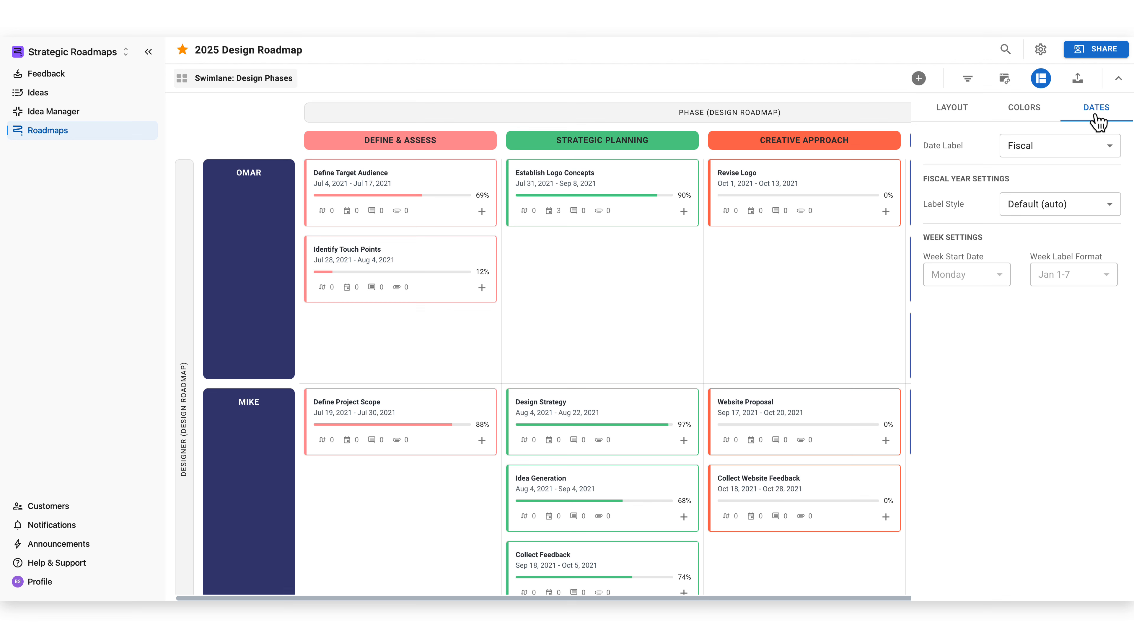
{"action": "left_click", "coordinate": [1105, 150]}
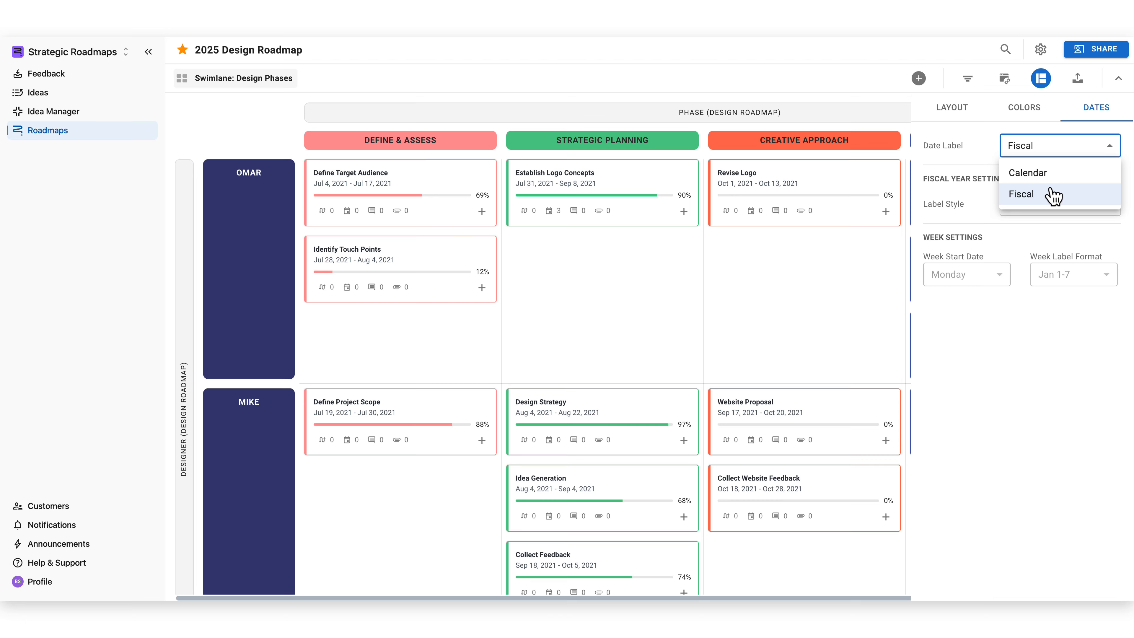
{"action": "left_click", "coordinate": [984, 219]}
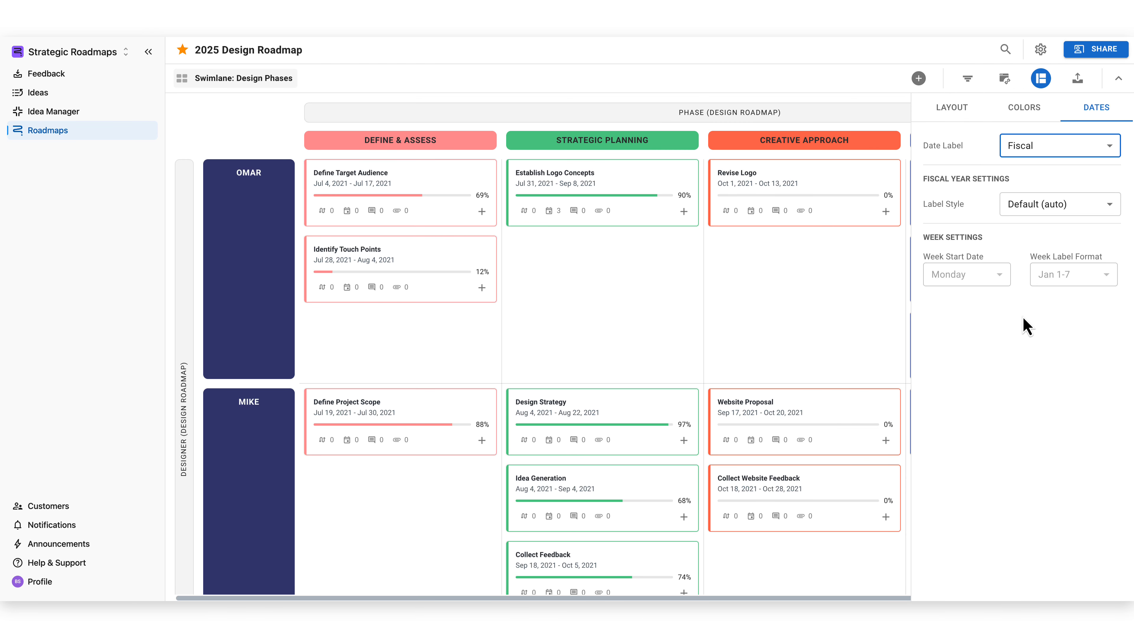
{"action": "left_click", "coordinate": [1118, 80]}
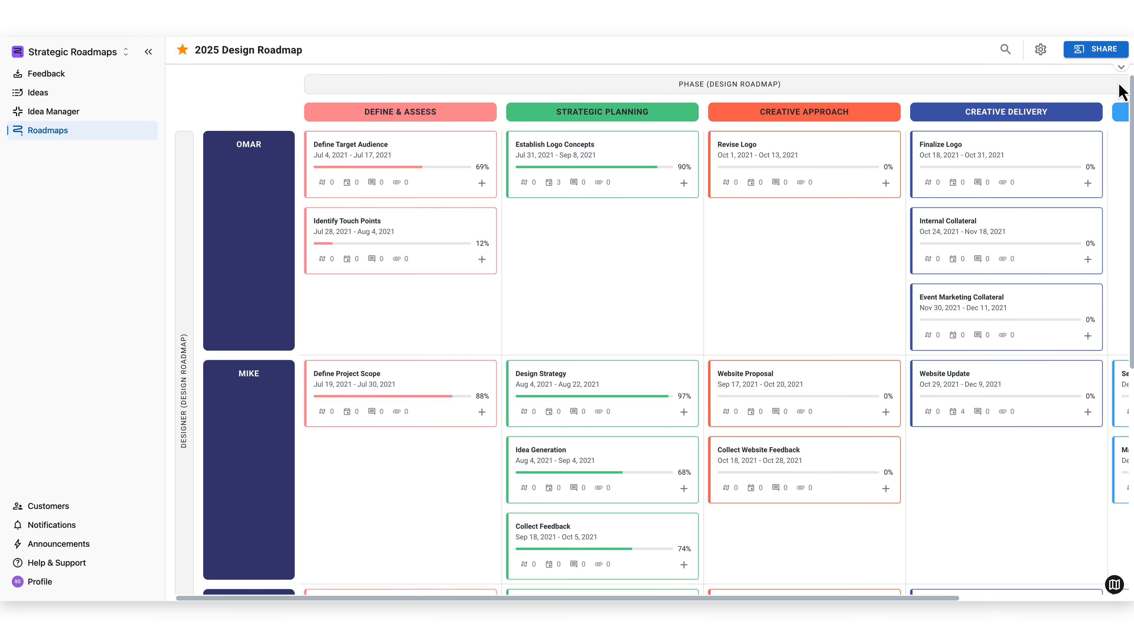
- Switch to the roadmap's All Data view and open its table layout settings
{"action": "left_click", "coordinate": [255, 82]}
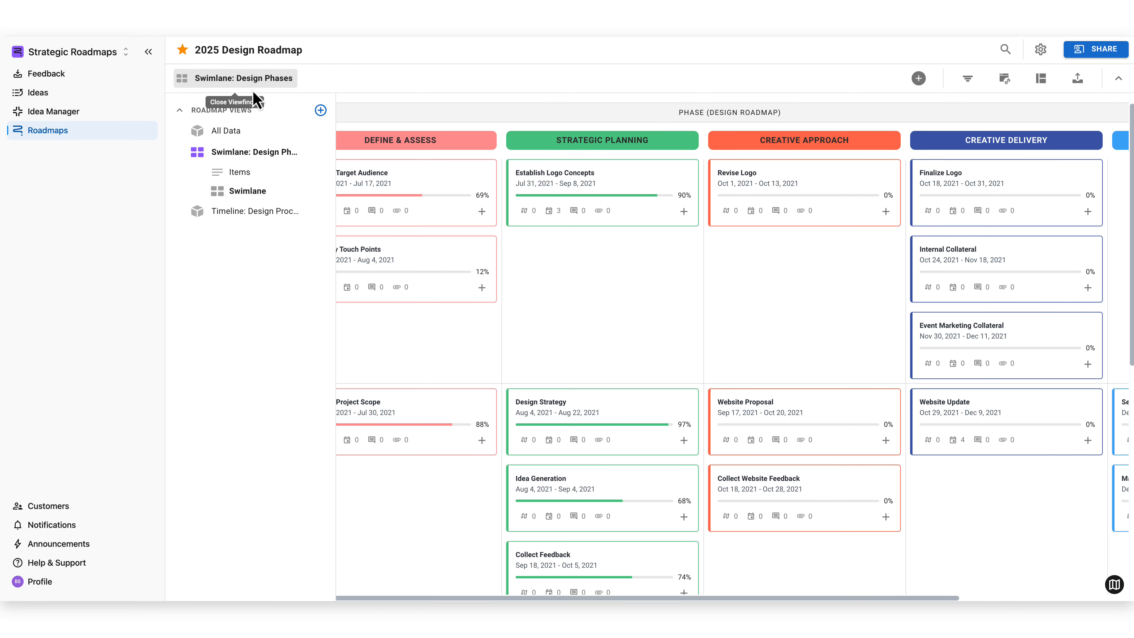
{"action": "left_click", "coordinate": [256, 139]}
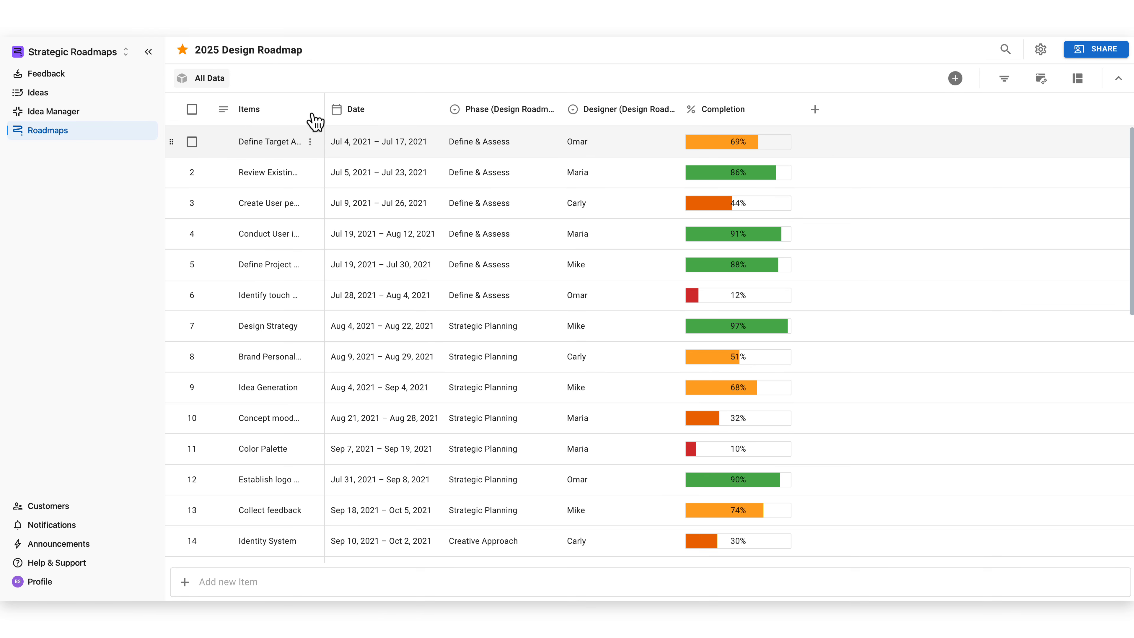
{"action": "left_click", "coordinate": [1079, 80]}
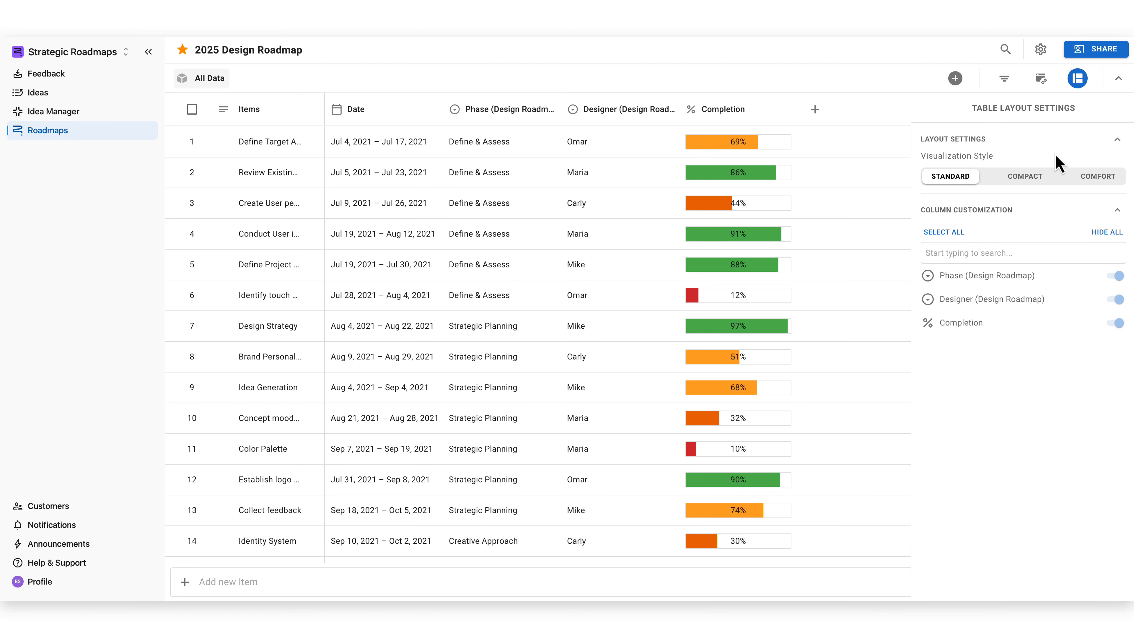
- Try the Compact visualization style on the All Data table, set it to Comfort and close the layout settings
{"action": "left_click", "coordinate": [1051, 179]}
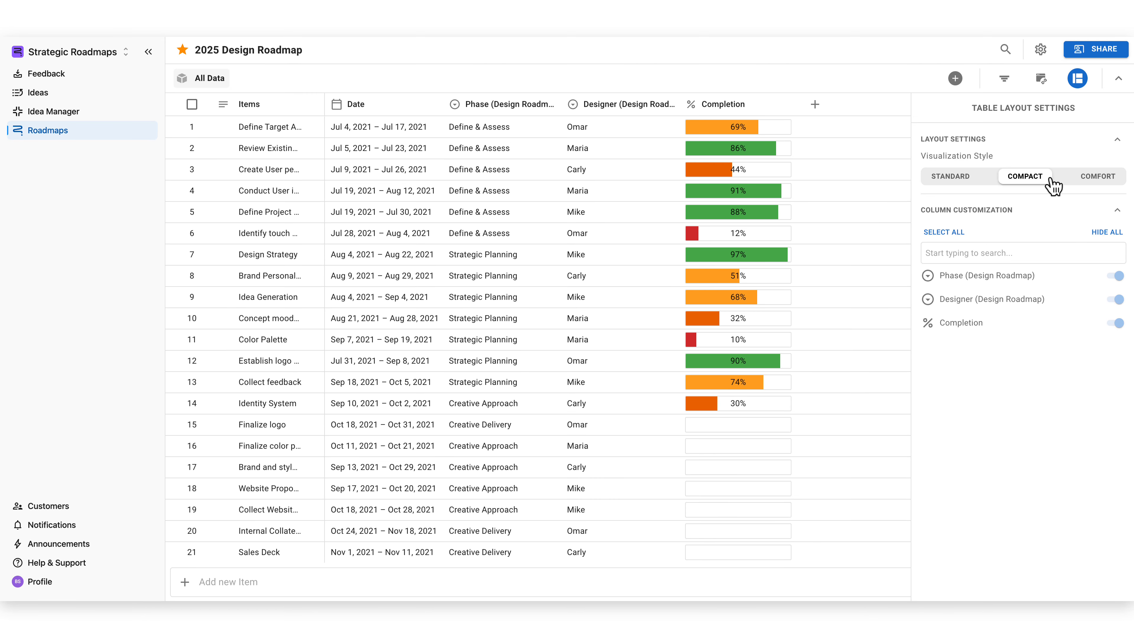
{"action": "left_click", "coordinate": [1086, 188]}
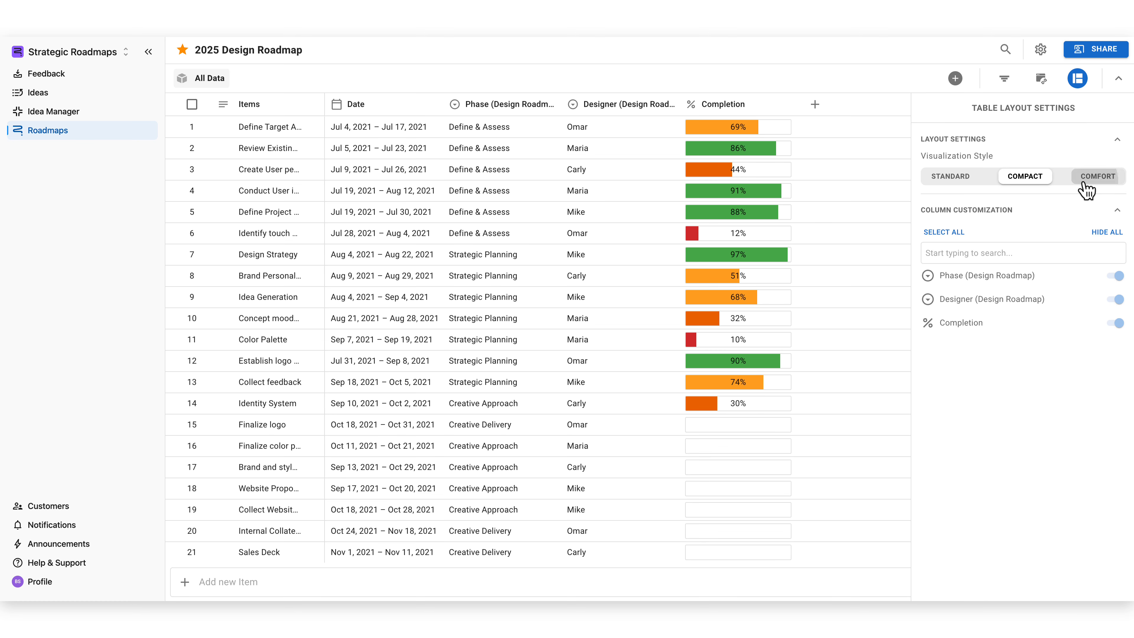
{"action": "left_click", "coordinate": [793, 87]}
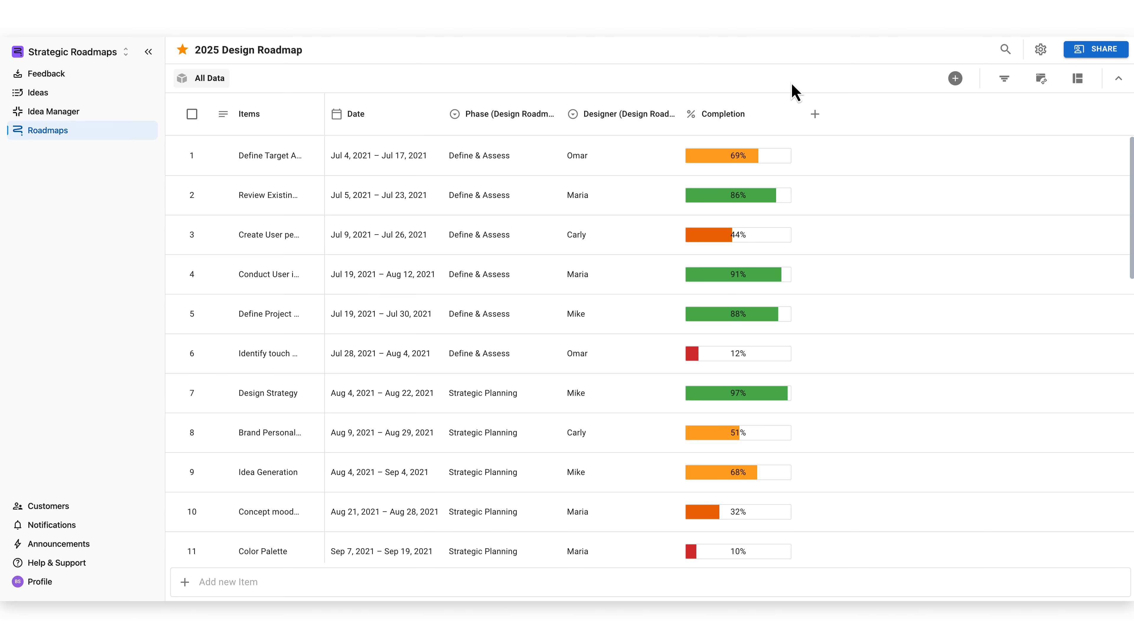